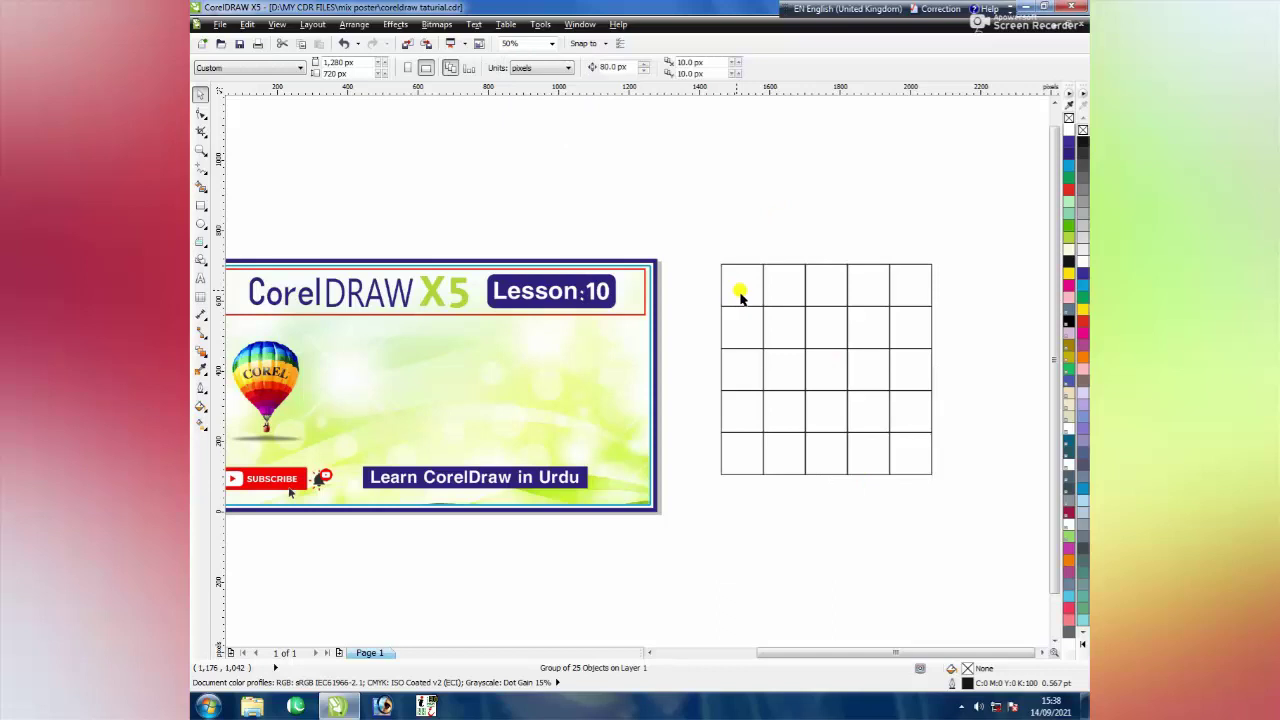
Pull three separate squares out of the grid's upper-left area: the first two of the top row and the first of the second row
left_click(740, 303, "ctrl")
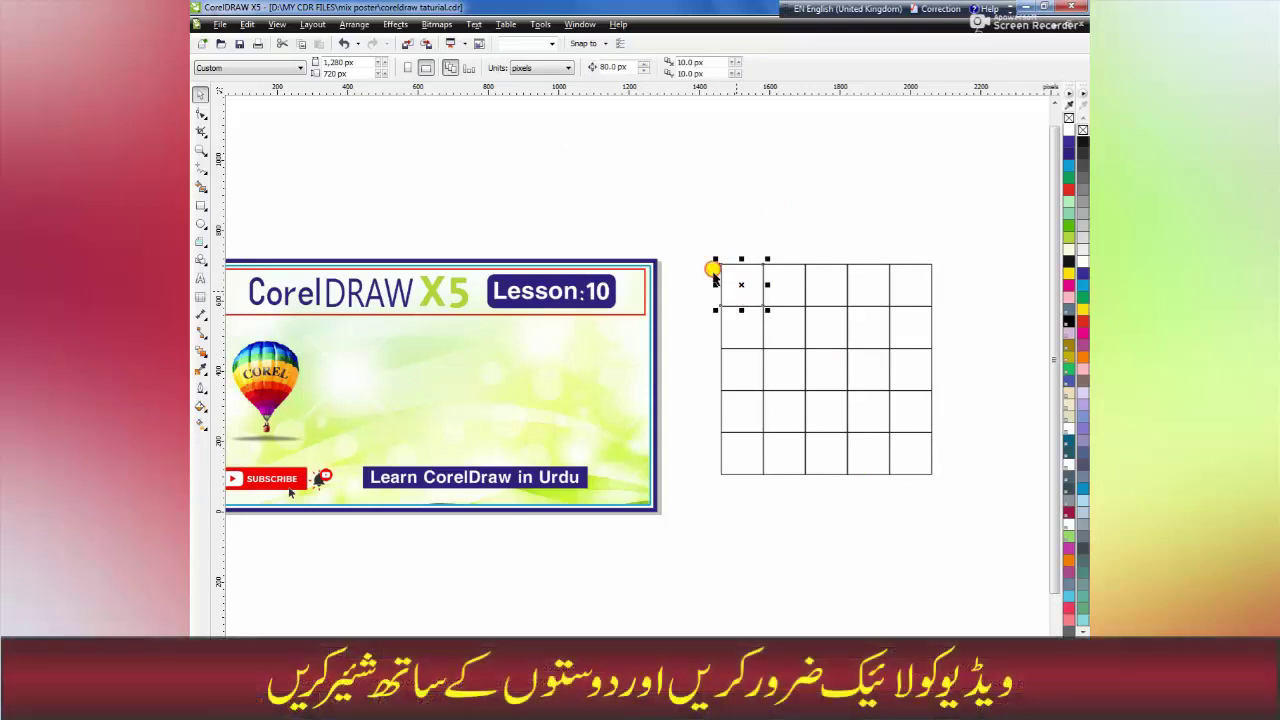
left_click(712, 278)
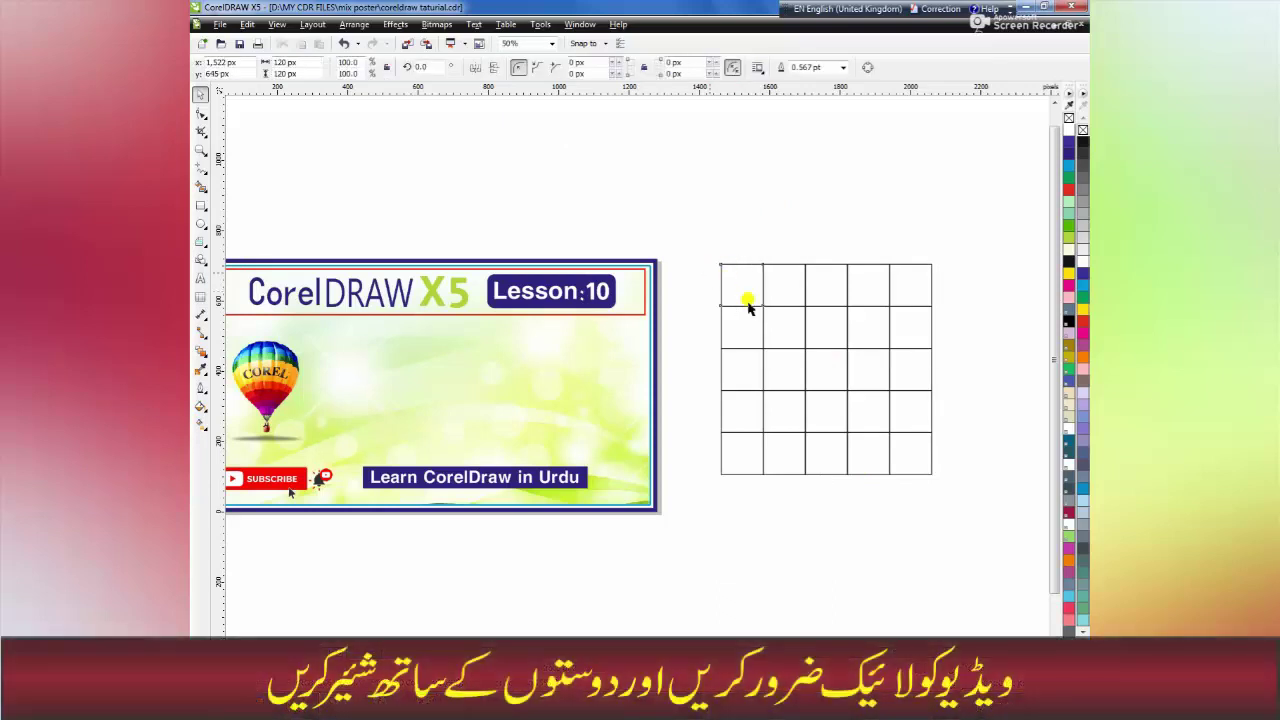
left_click(720, 276, "ctrl")
left_click_drag(716, 275, 682, 260)
left_click_drag(777, 282, 767, 249)
left_click_drag(735, 311, 719, 327)
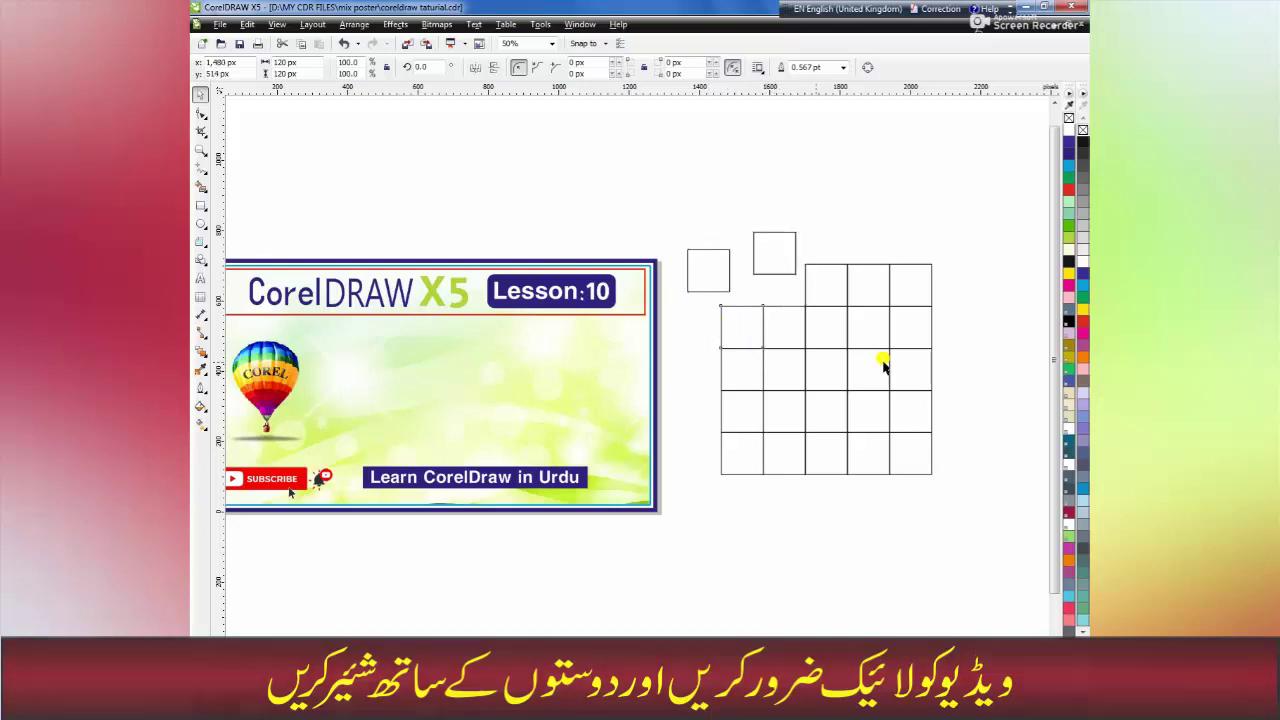
Undo the three square moves
key("ctrl+z")
key("ctrl+z")
key("ctrl+z")
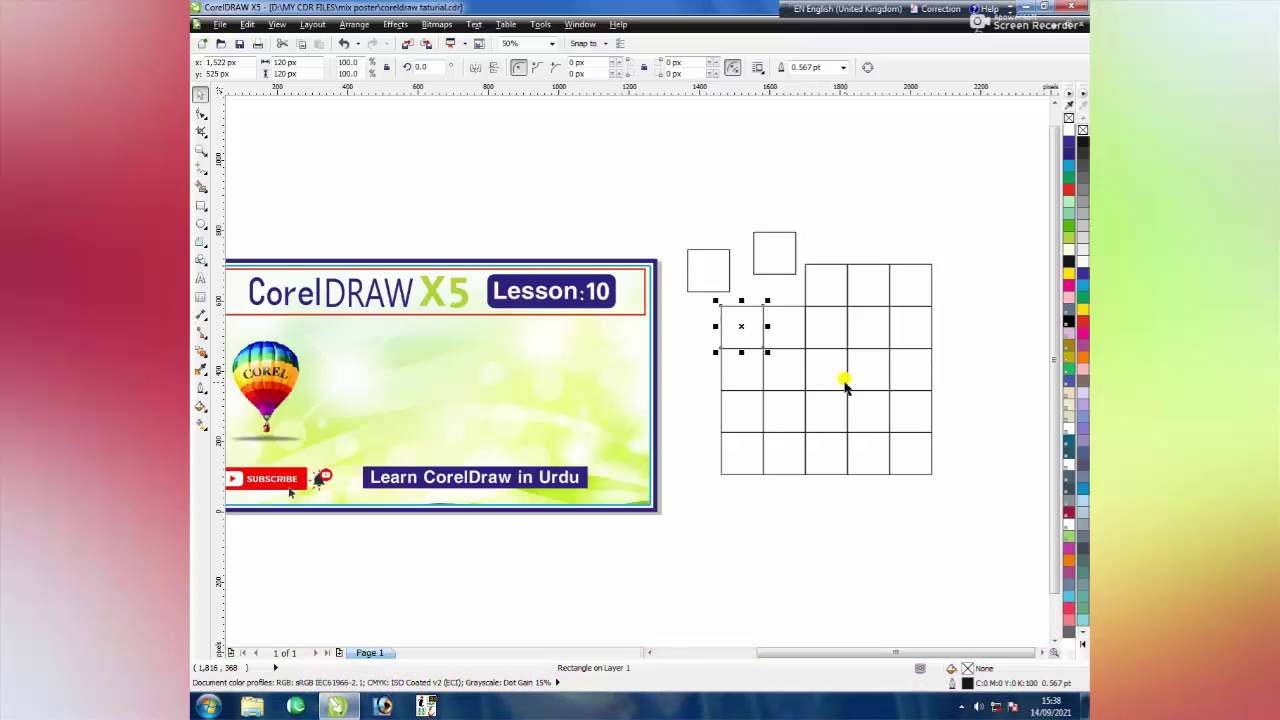
Select ten alternating squares in the grid's first, second, fourth and fifth rows, starting from the top-left corner, and fill them red
left_click(847, 287)
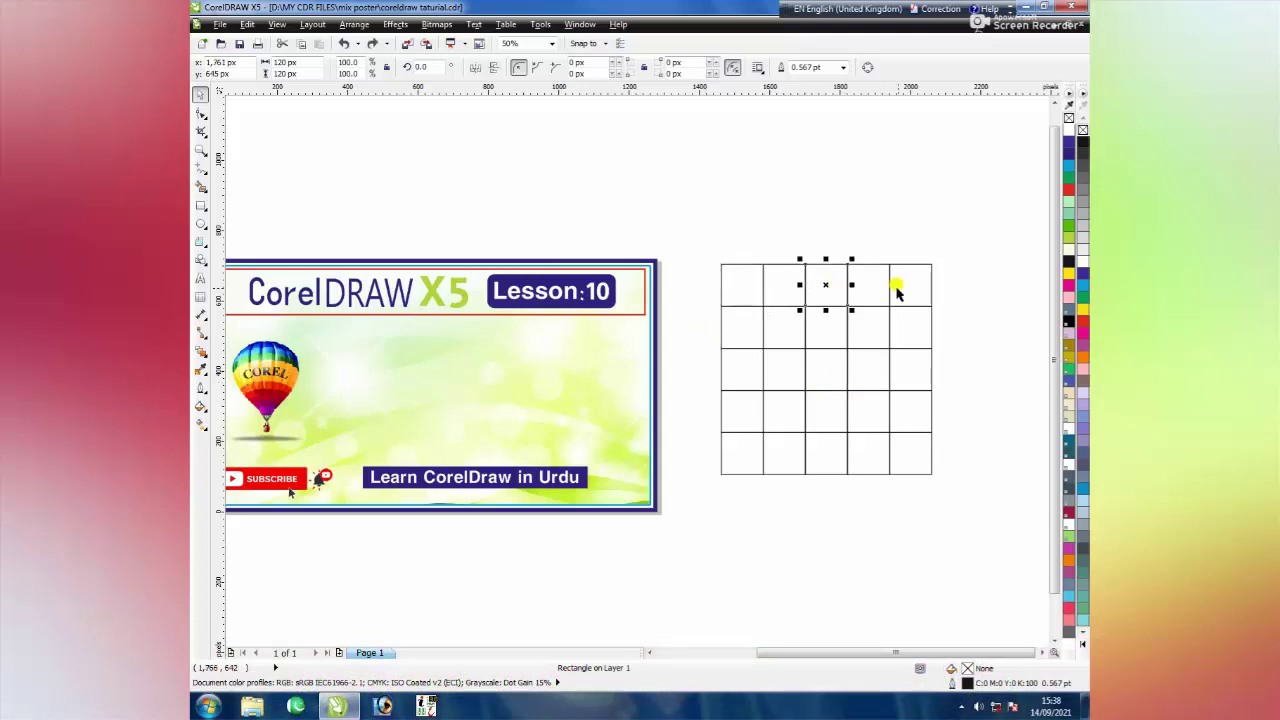
left_click_drag(811, 294, 740, 290)
left_click(740, 290)
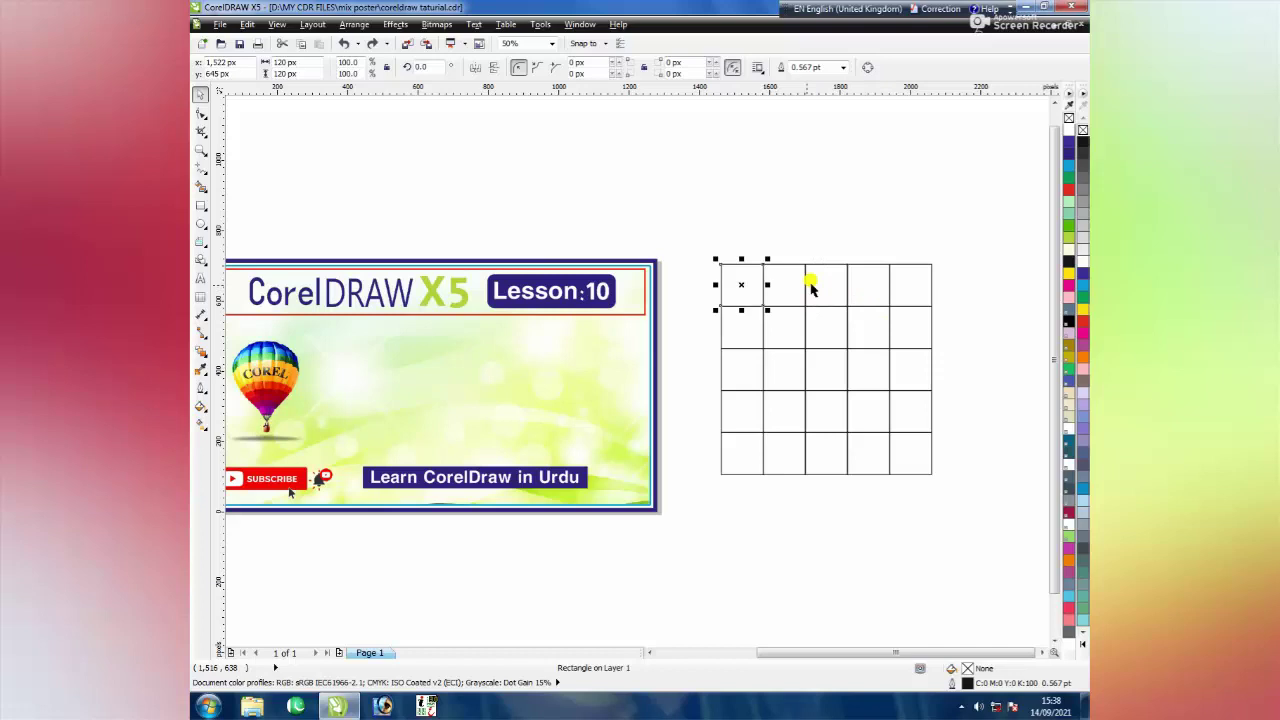
left_click(822, 285, "shift")
left_click(908, 290, "shift")
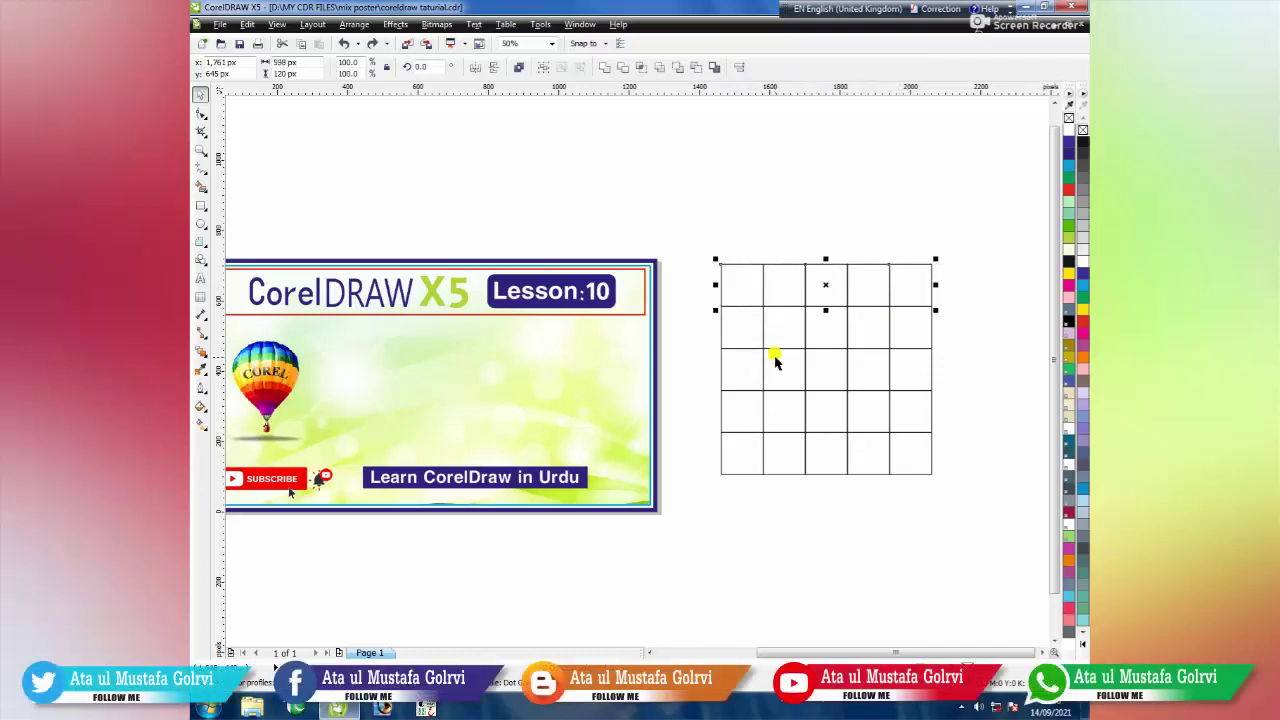
left_click(740, 329, "shift")
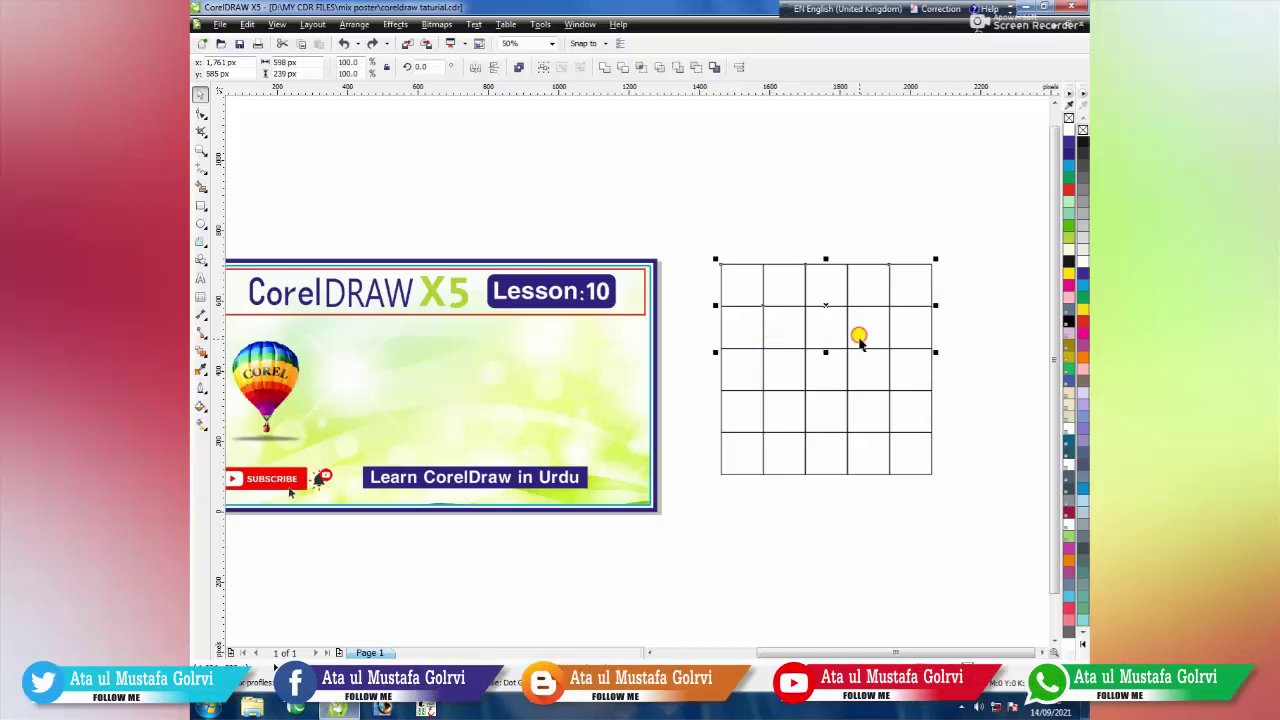
left_click(851, 407, "shift")
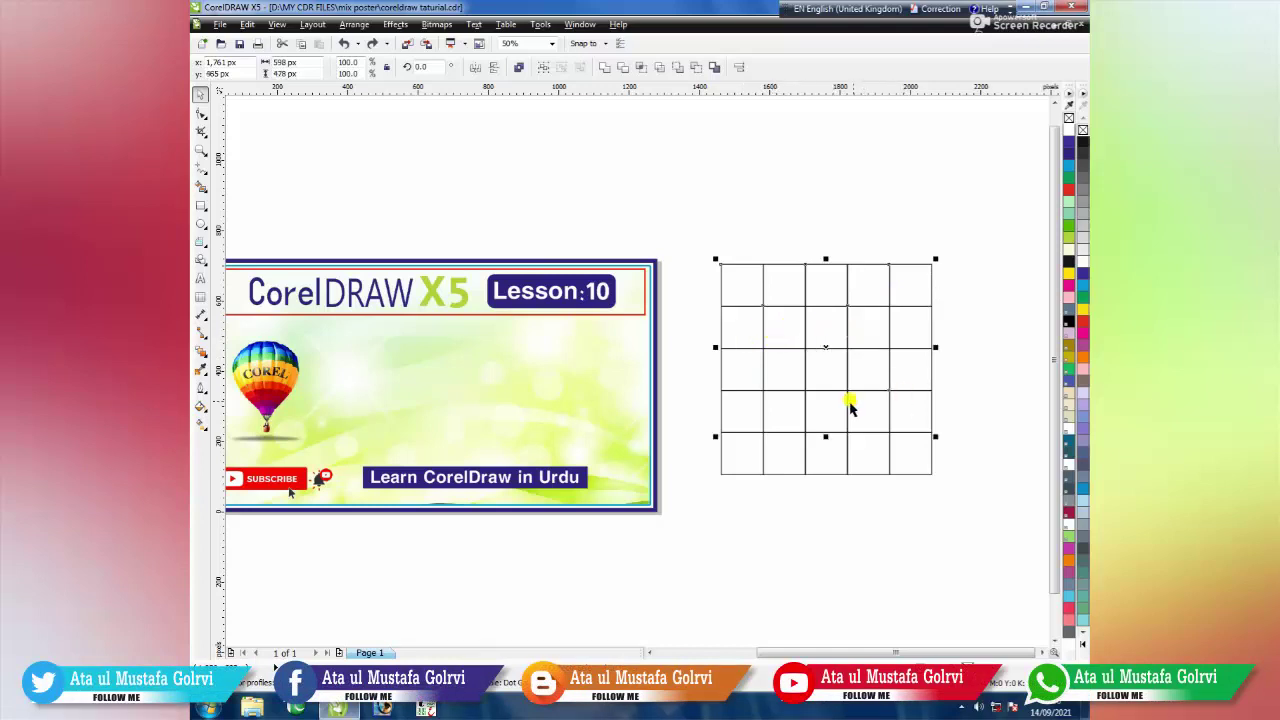
left_click(788, 465, "shift")
left_click(866, 456, "shift")
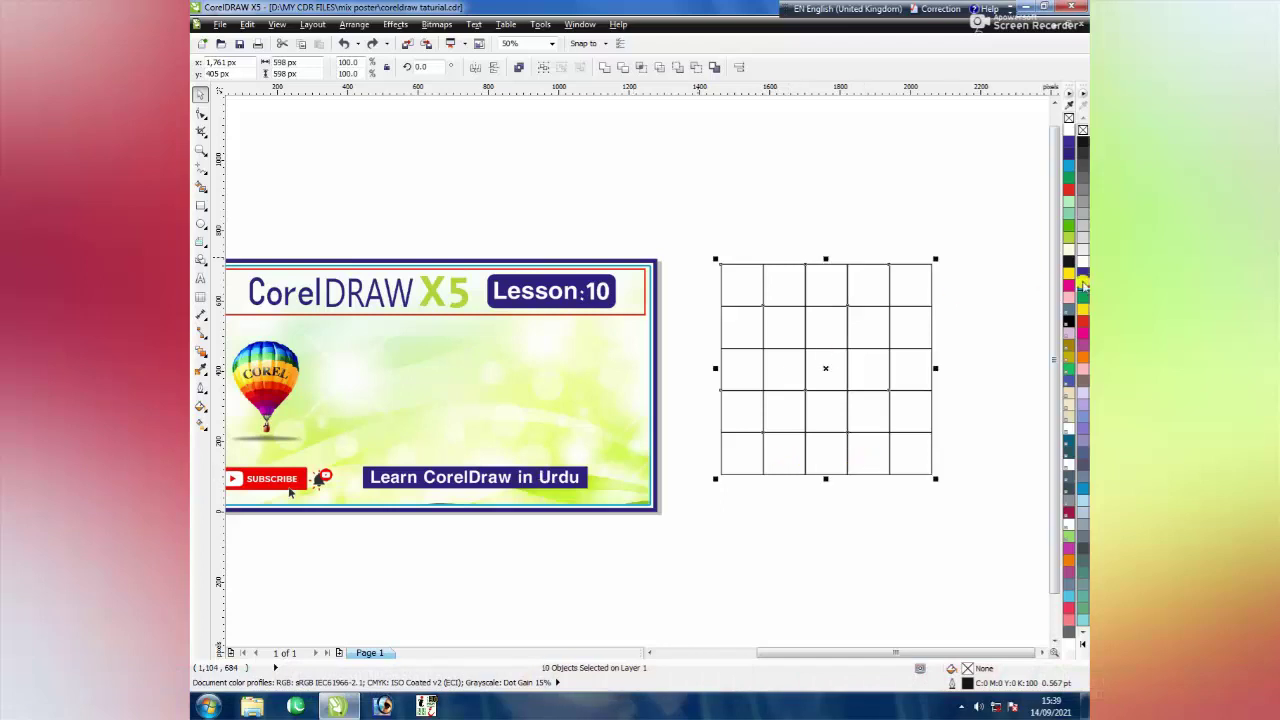
left_click(1082, 322)
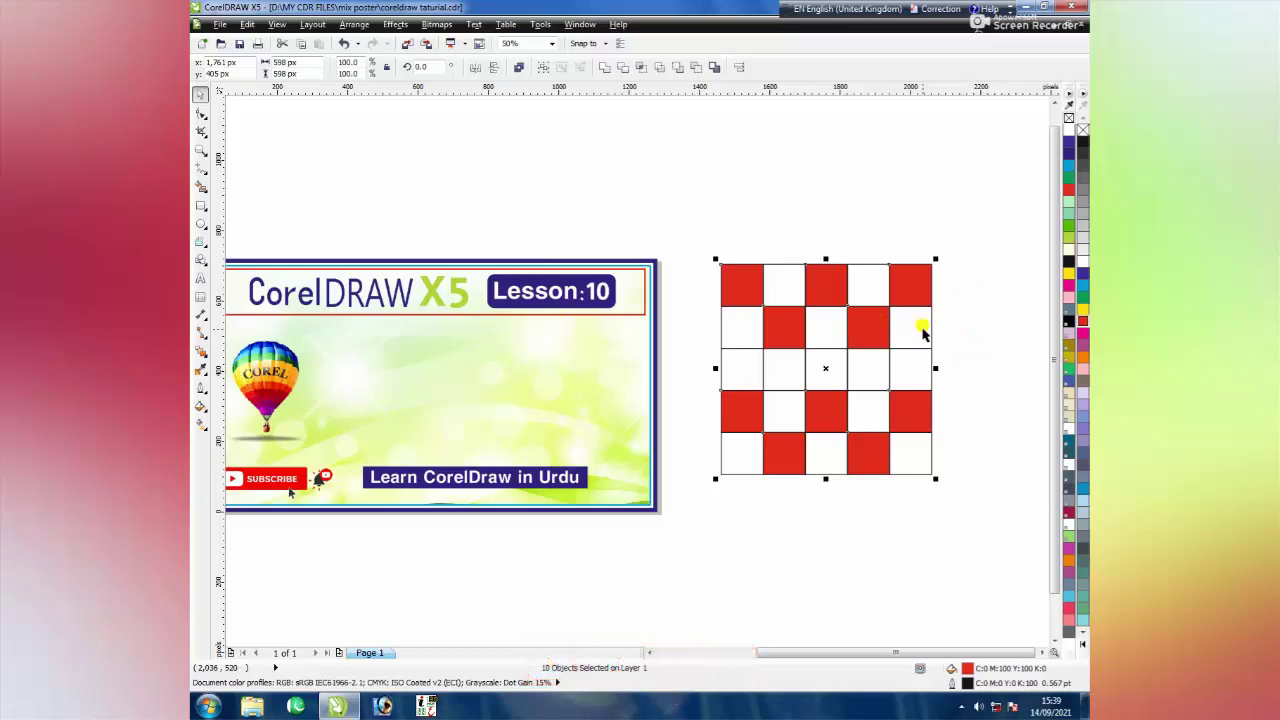
Undo the red fill and clear the selection
key("ctrl+z")
left_click(742, 282)
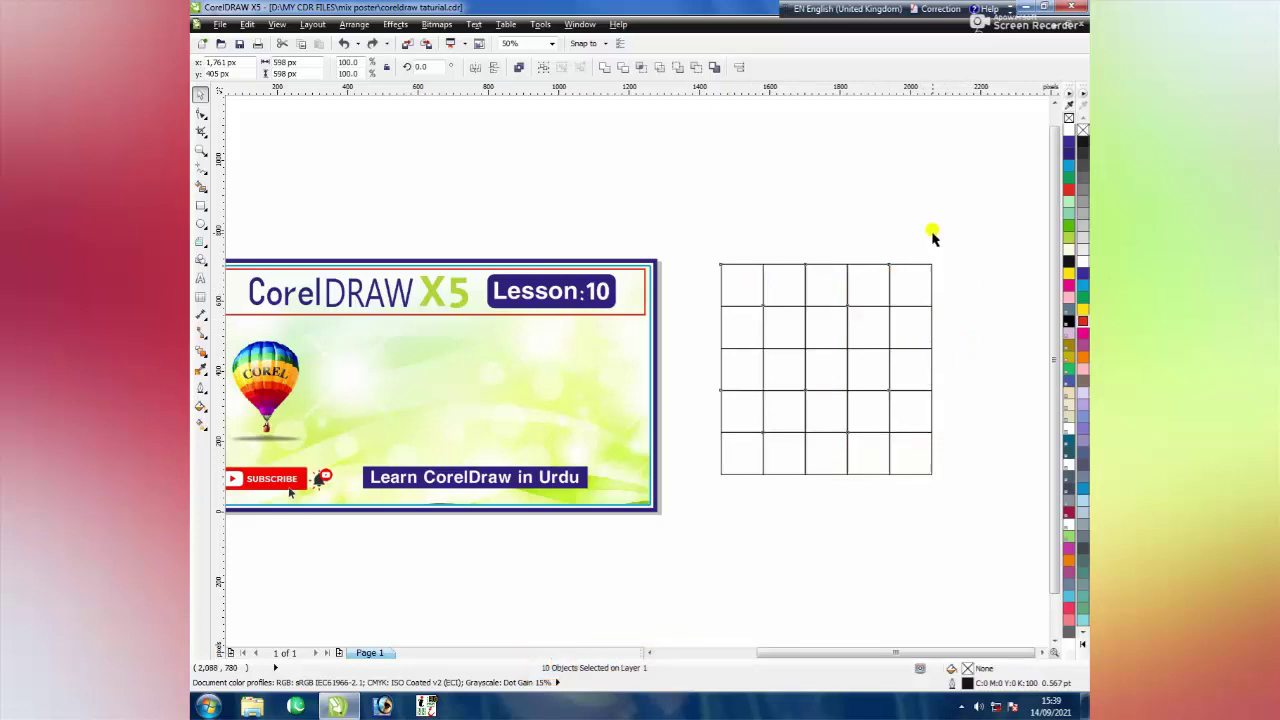
left_click(934, 236)
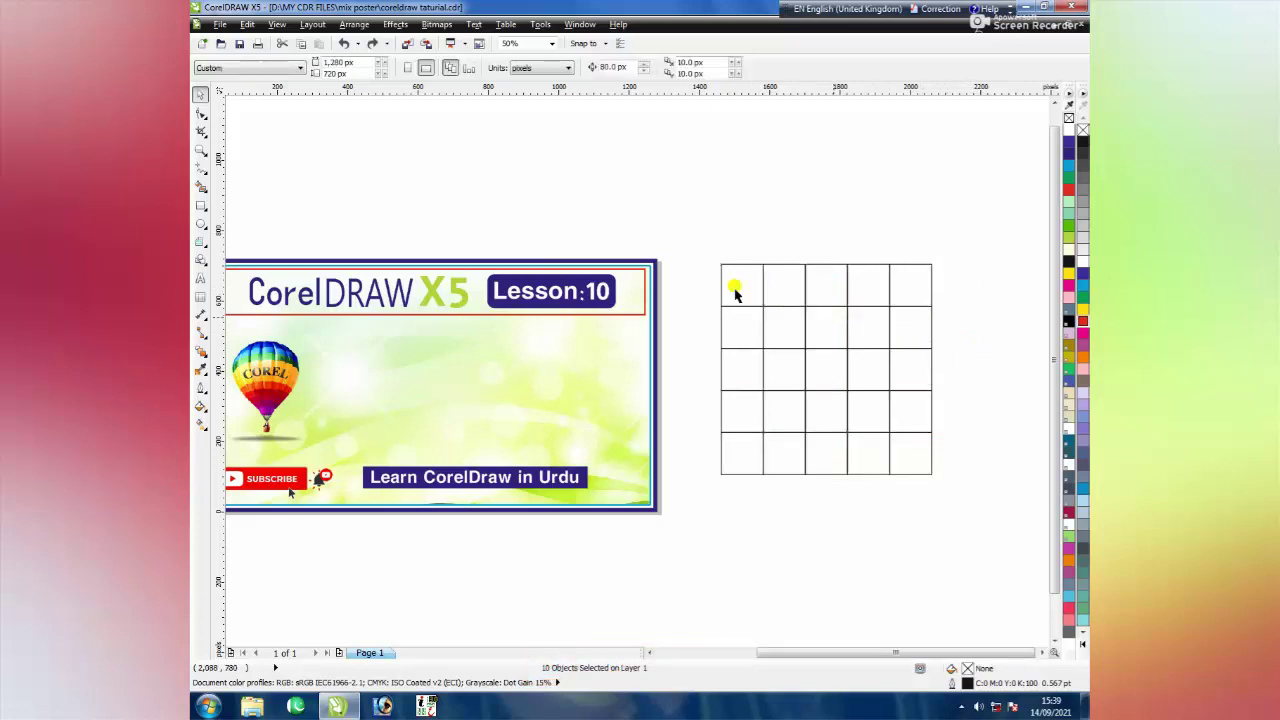
Select the twelve alternating squares across all five rows, starting with the second in the top row, and fill them magenta
left_click(735, 293)
left_click(789, 293)
left_click(805, 288)
left_click(862, 306, "shift")
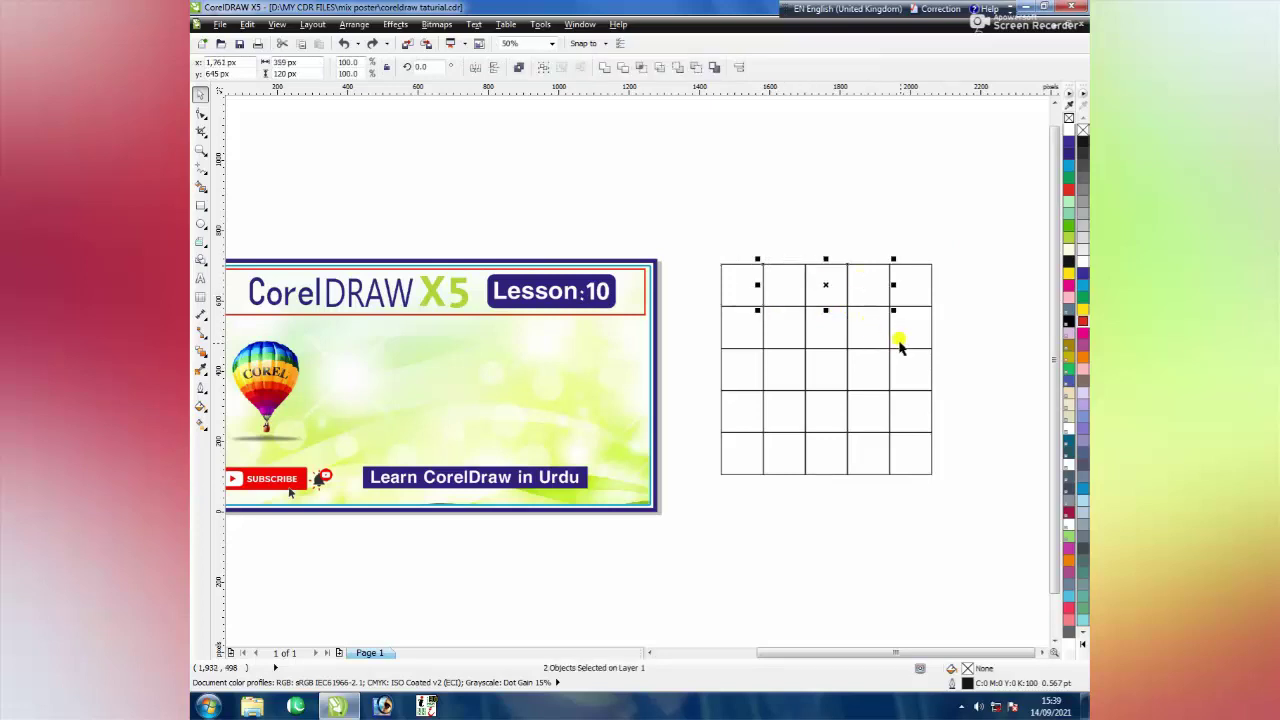
left_click(900, 337, "shift")
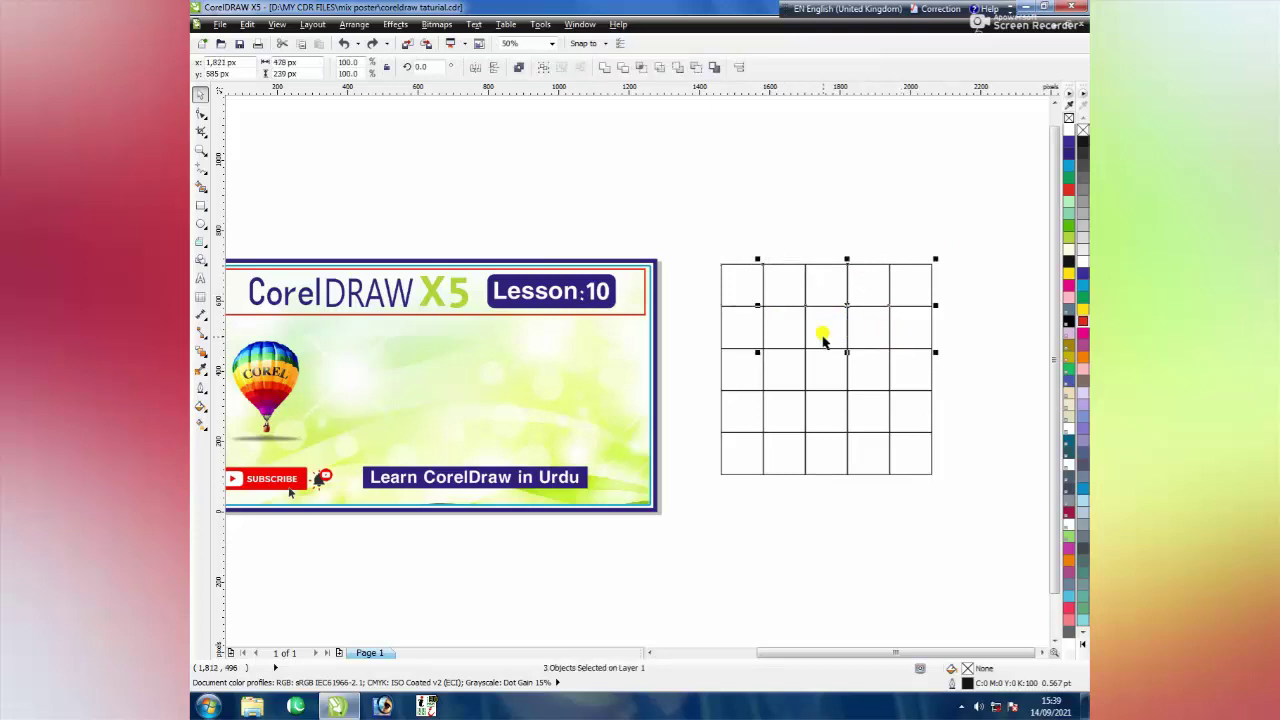
left_click(737, 331, "shift")
left_click(780, 382, "shift")
left_click(866, 380, "shift")
left_click(924, 420, "shift")
left_click(826, 411, "shift")
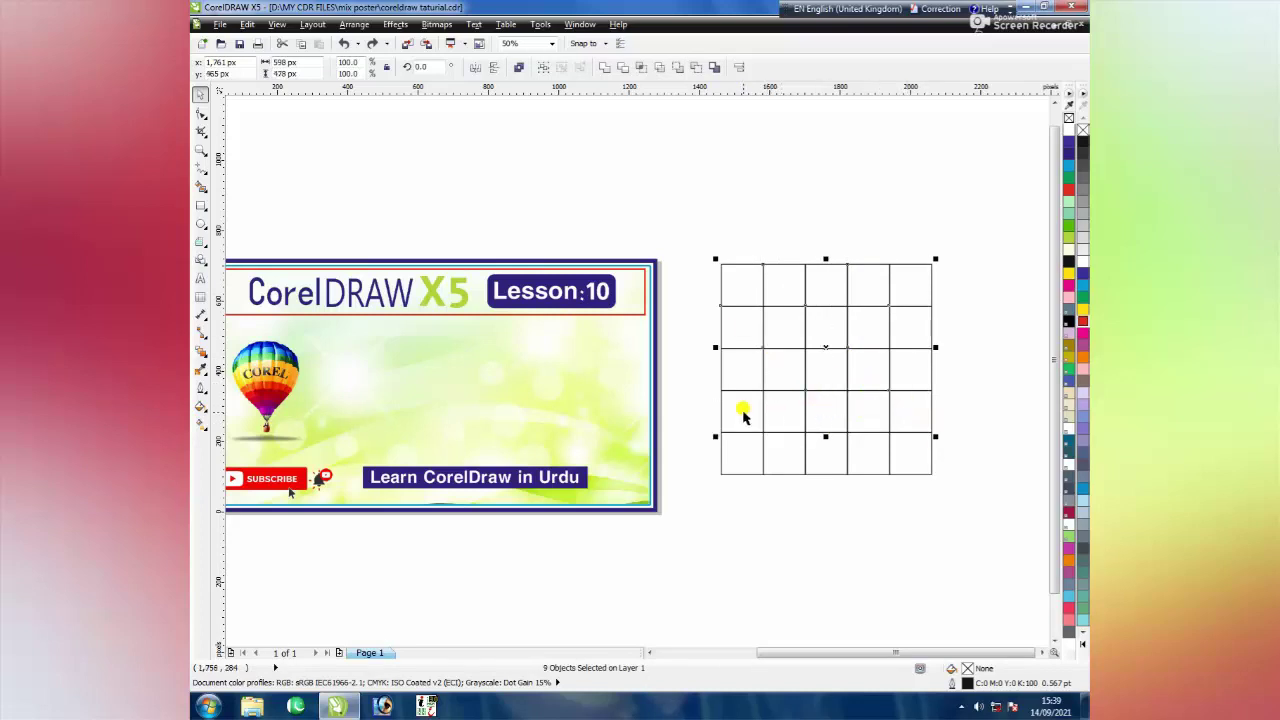
left_click(780, 447, "shift")
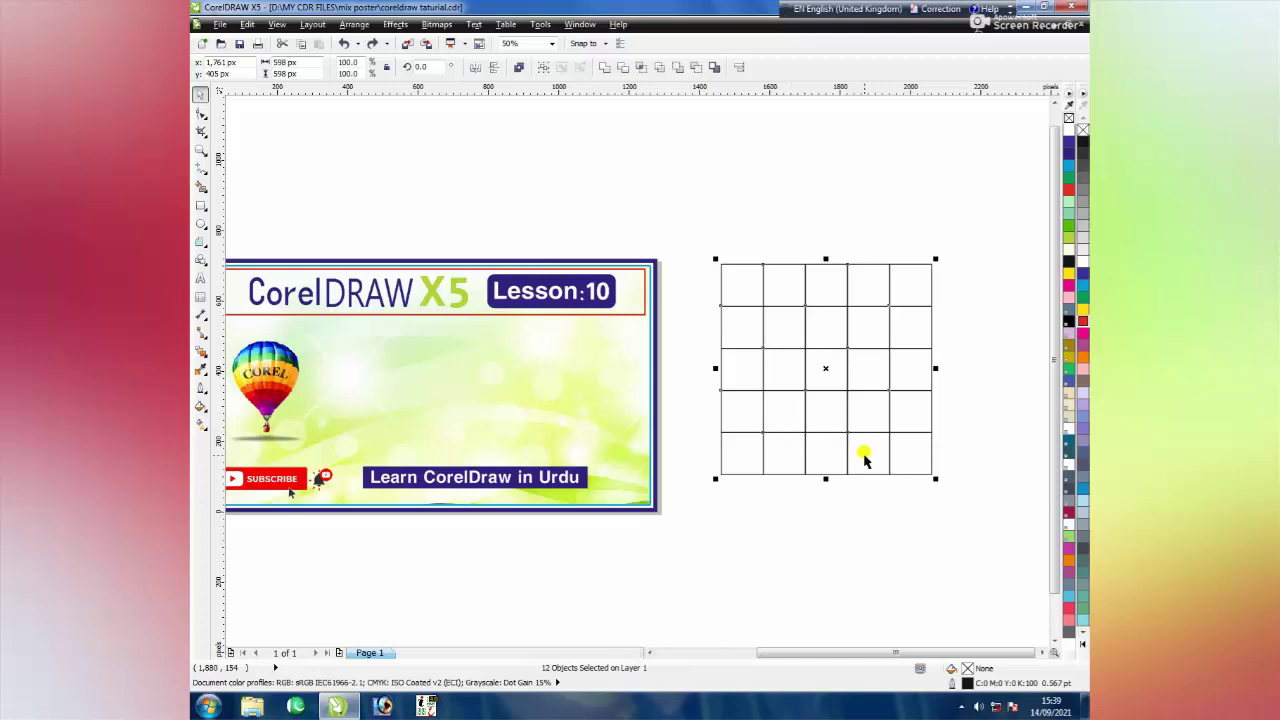
left_click(1083, 328)
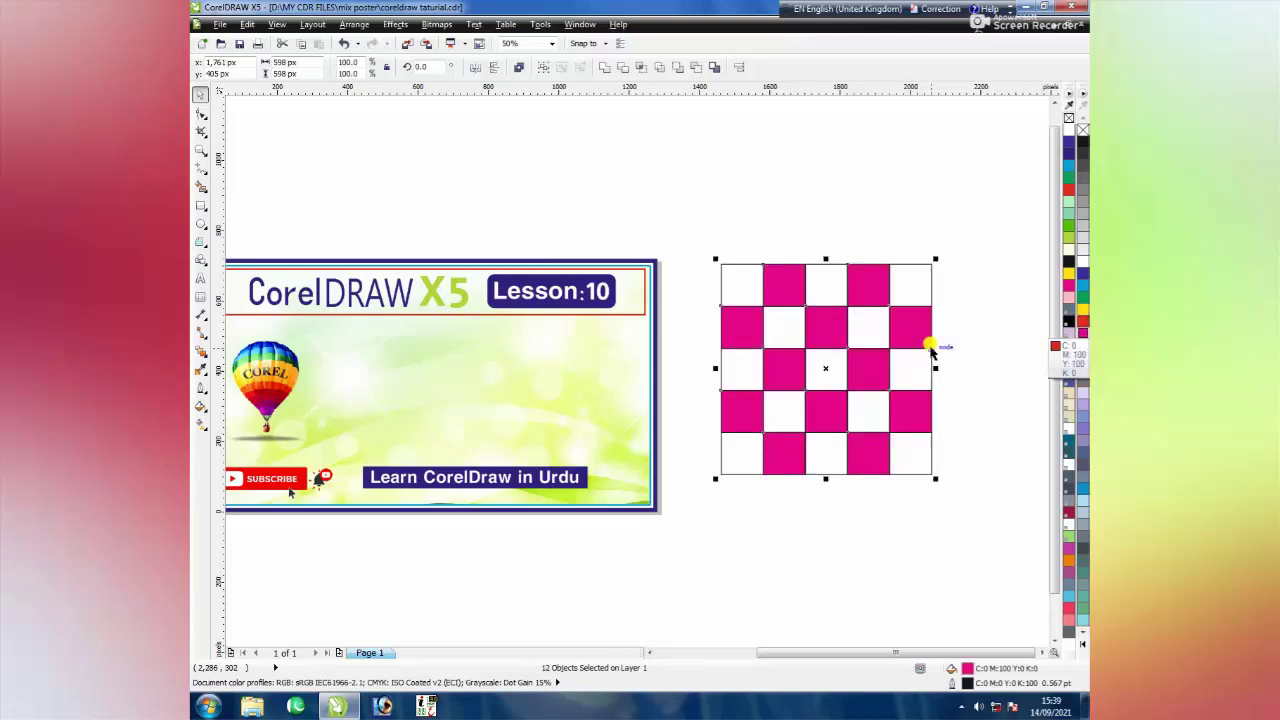
left_click(983, 370)
scroll(983, 370, "up", 2)
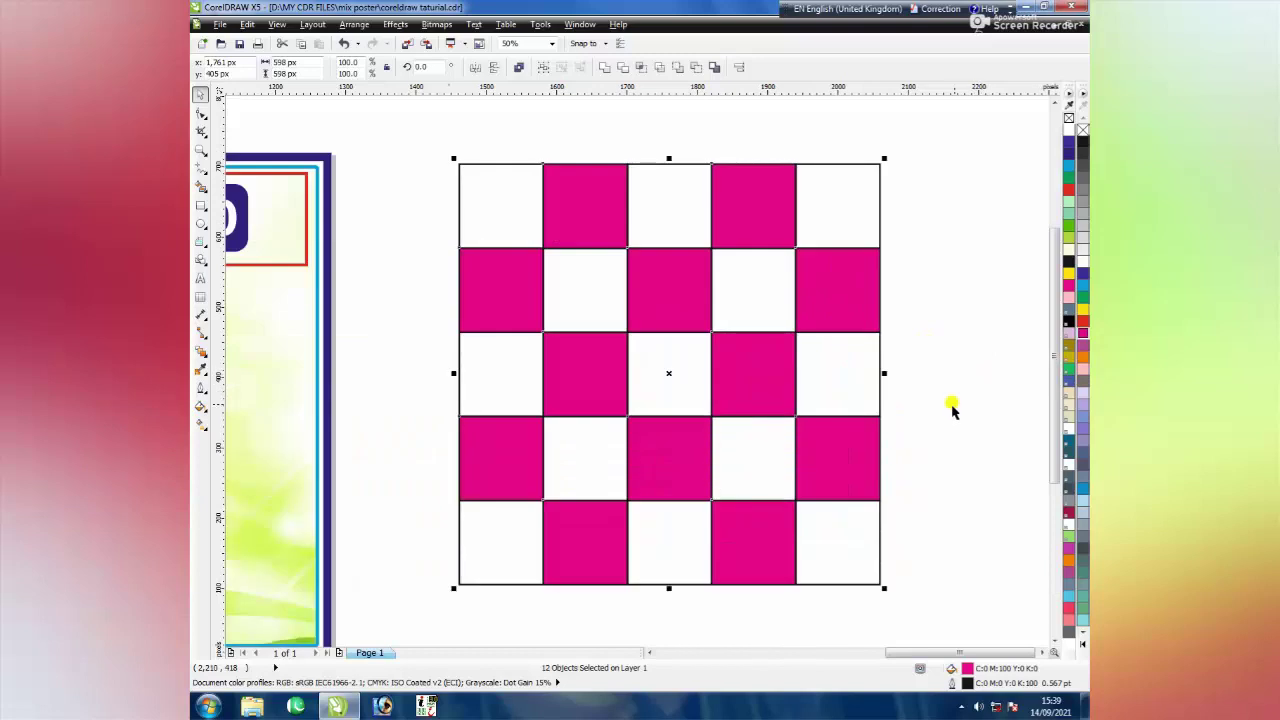
left_click(386, 225)
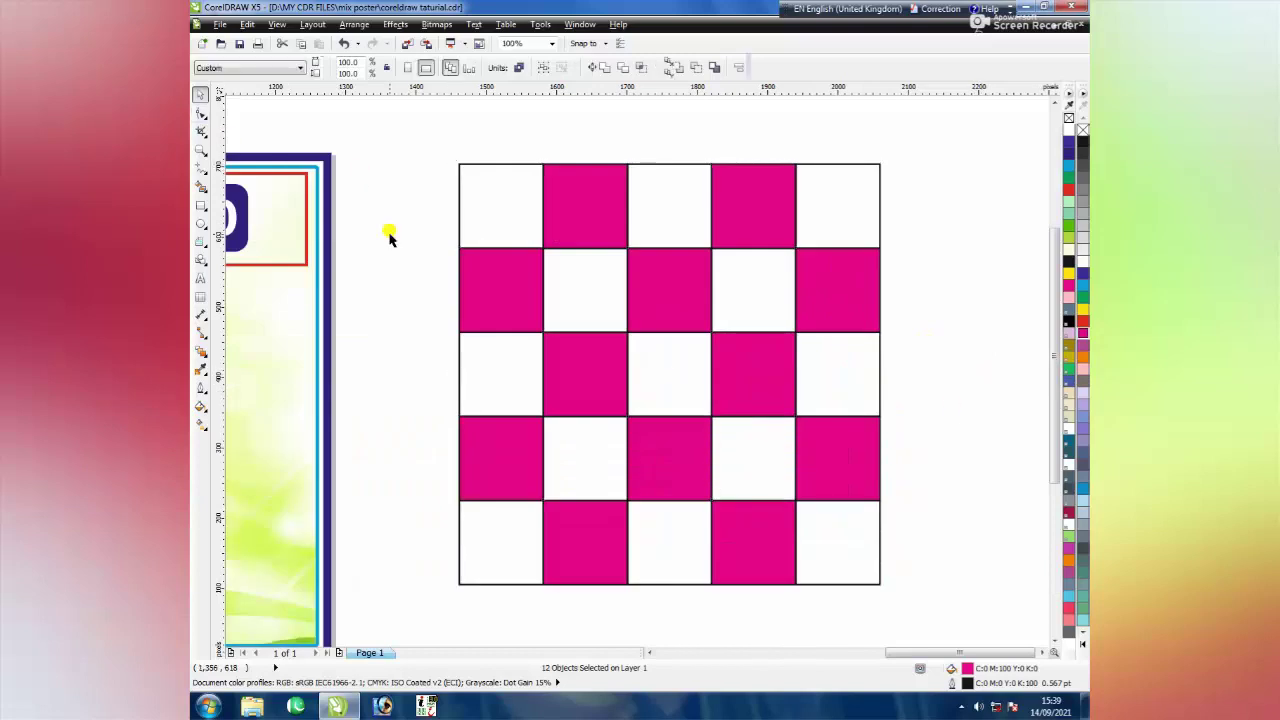
Try rounding the corners of the white square second in the second row with the Shape tool, and undo it
left_click_drag(409, 134, 911, 609)
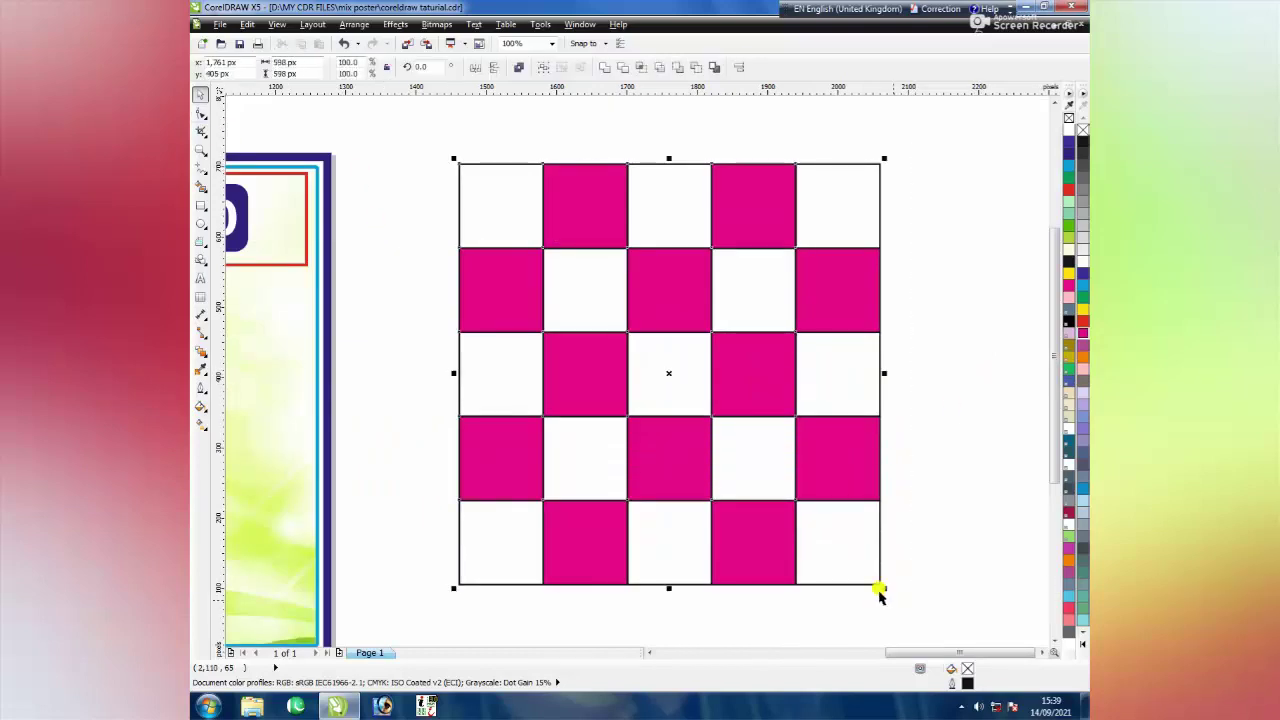
left_click(200, 117)
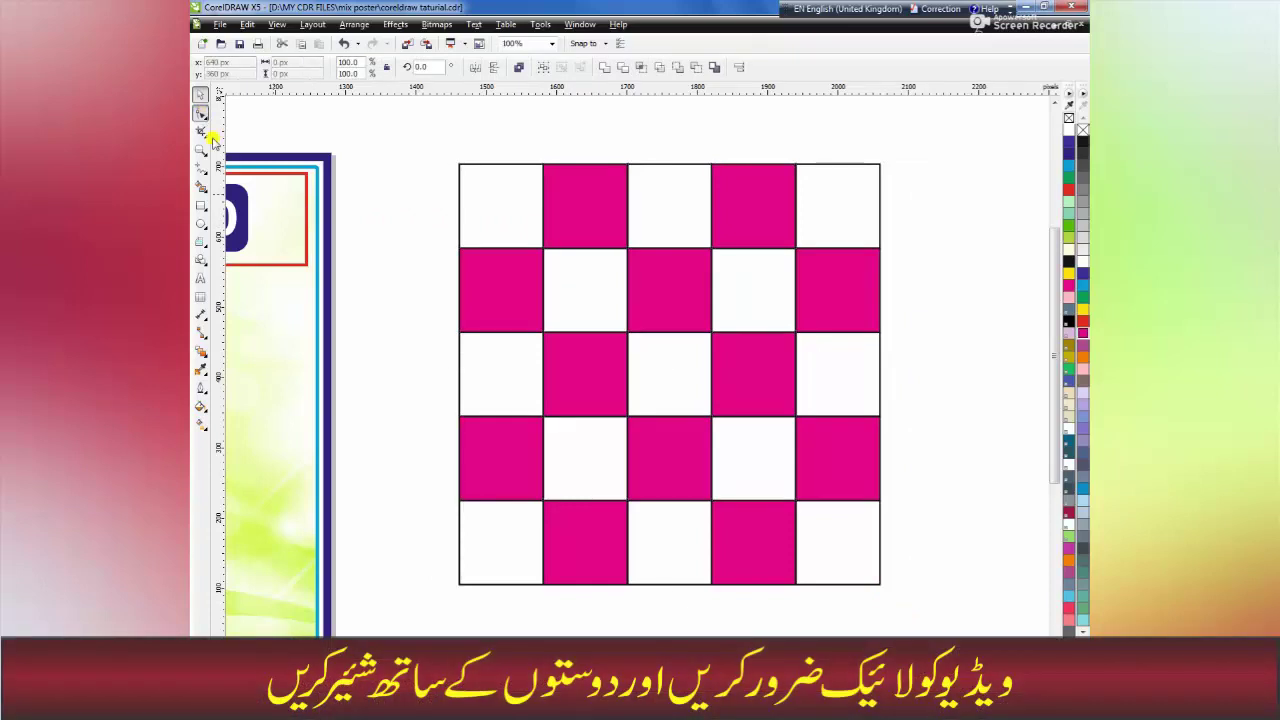
key("Escape")
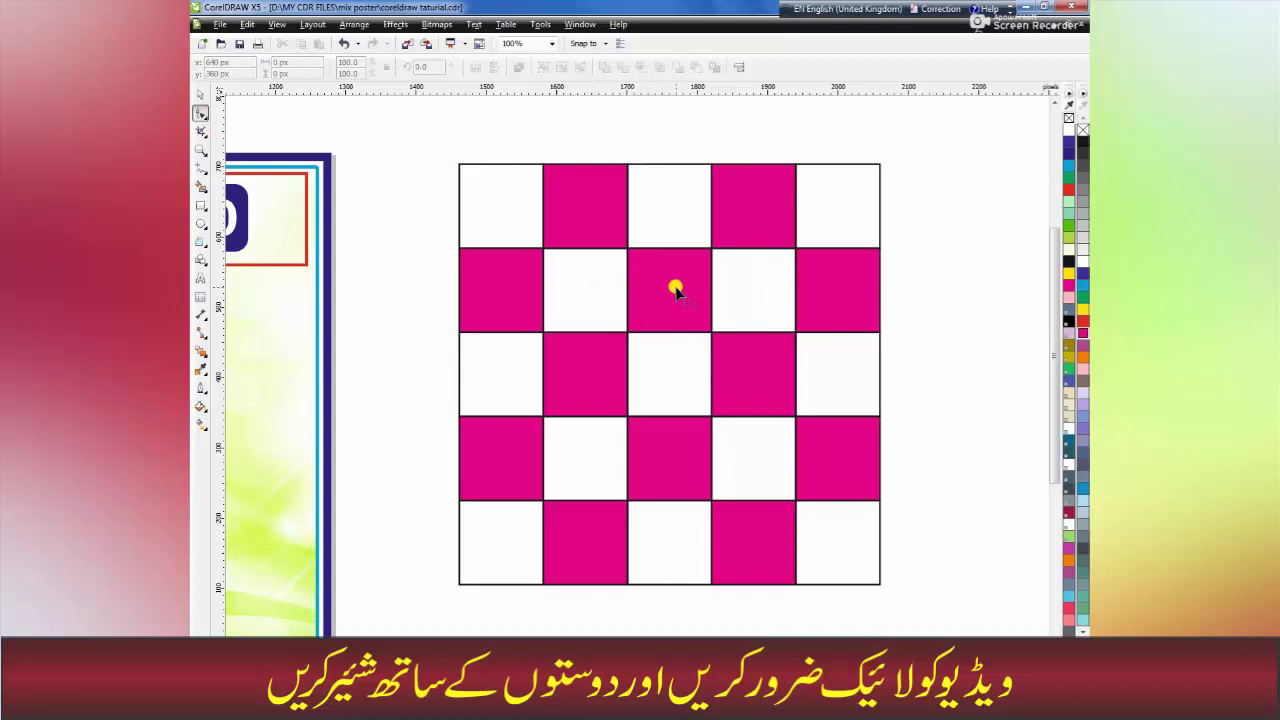
left_click(672, 288)
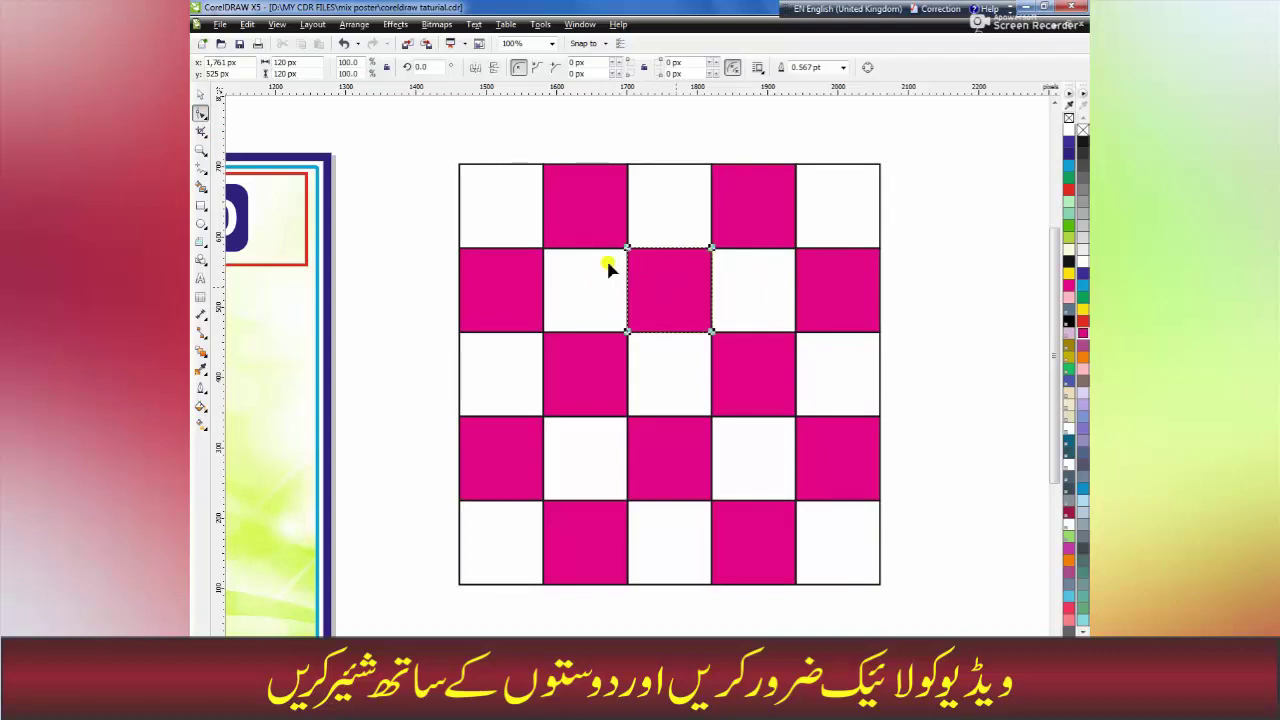
left_click(595, 310)
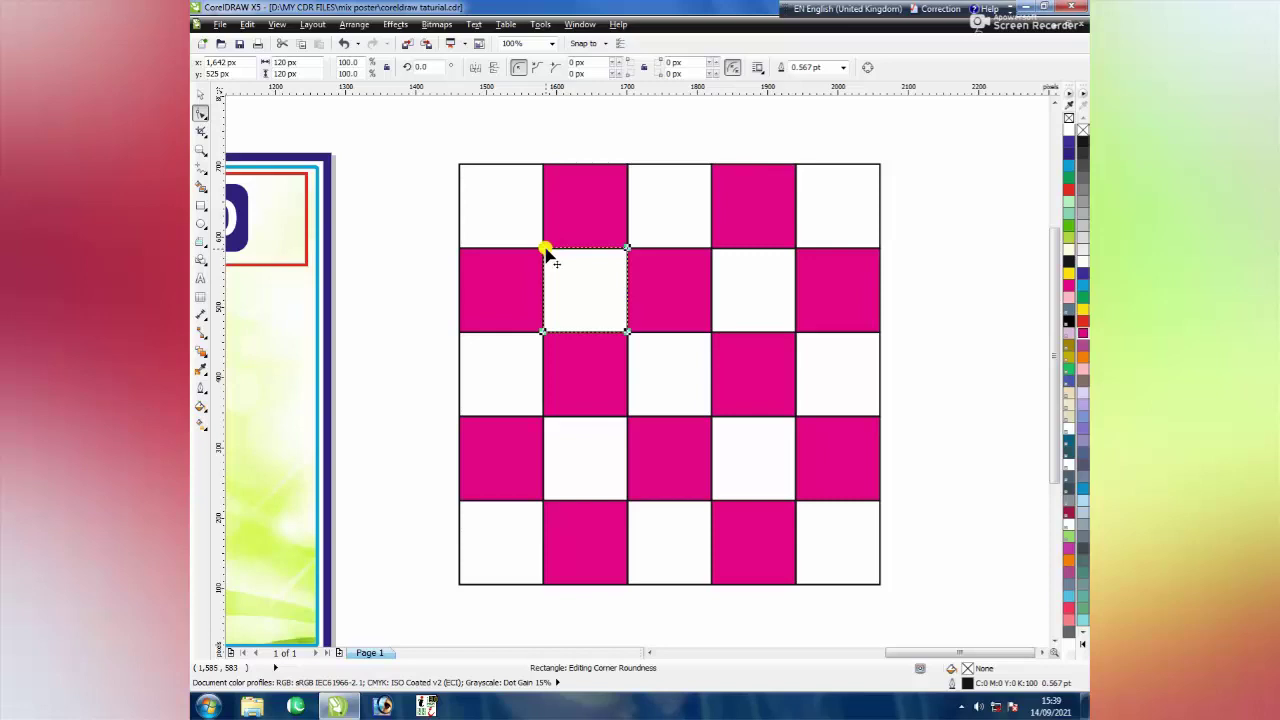
left_click_drag(547, 250, 602, 252)
key("ctrl+z")
Try rounding only the upper-left corner of the second row's middle magenta square to 60 px, and undo it
left_click(674, 283)
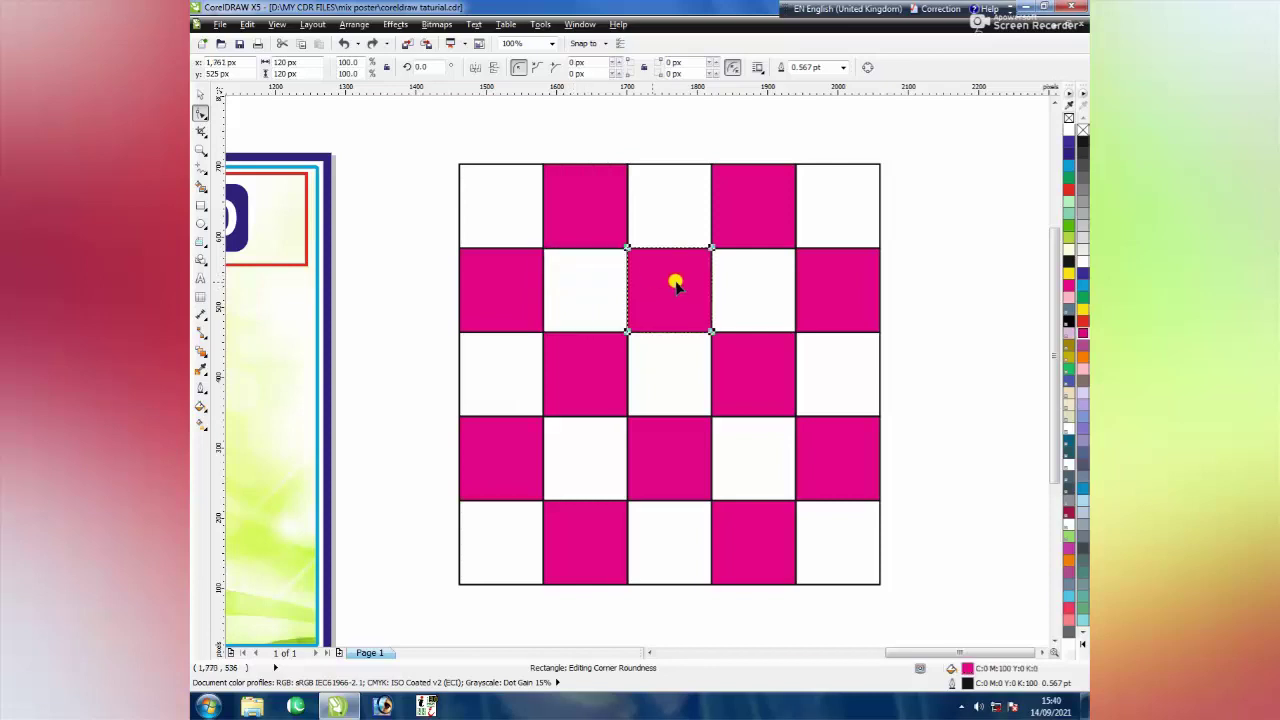
left_click_drag(632, 250, 703, 246)
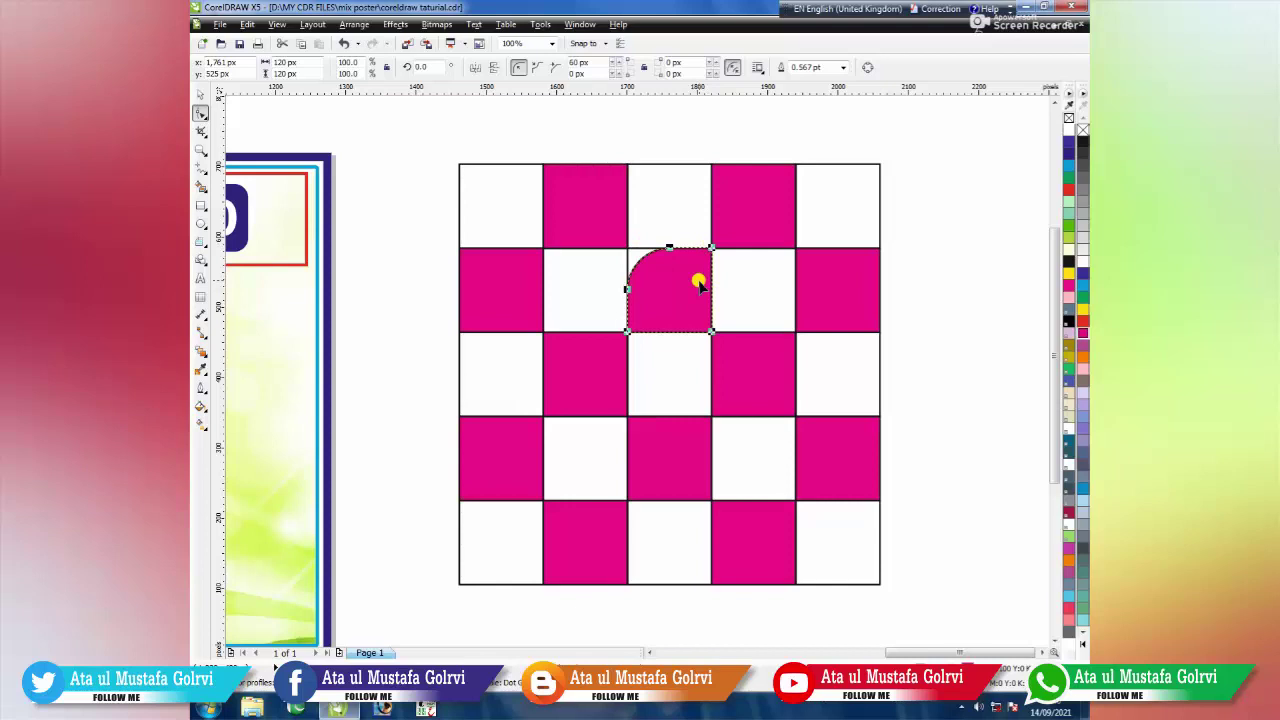
key("ctrl+z")
Round all corners of the four inner magenta squares around the centre to about 60 px, turning them into circles
left_click_drag(710, 247, 672, 262)
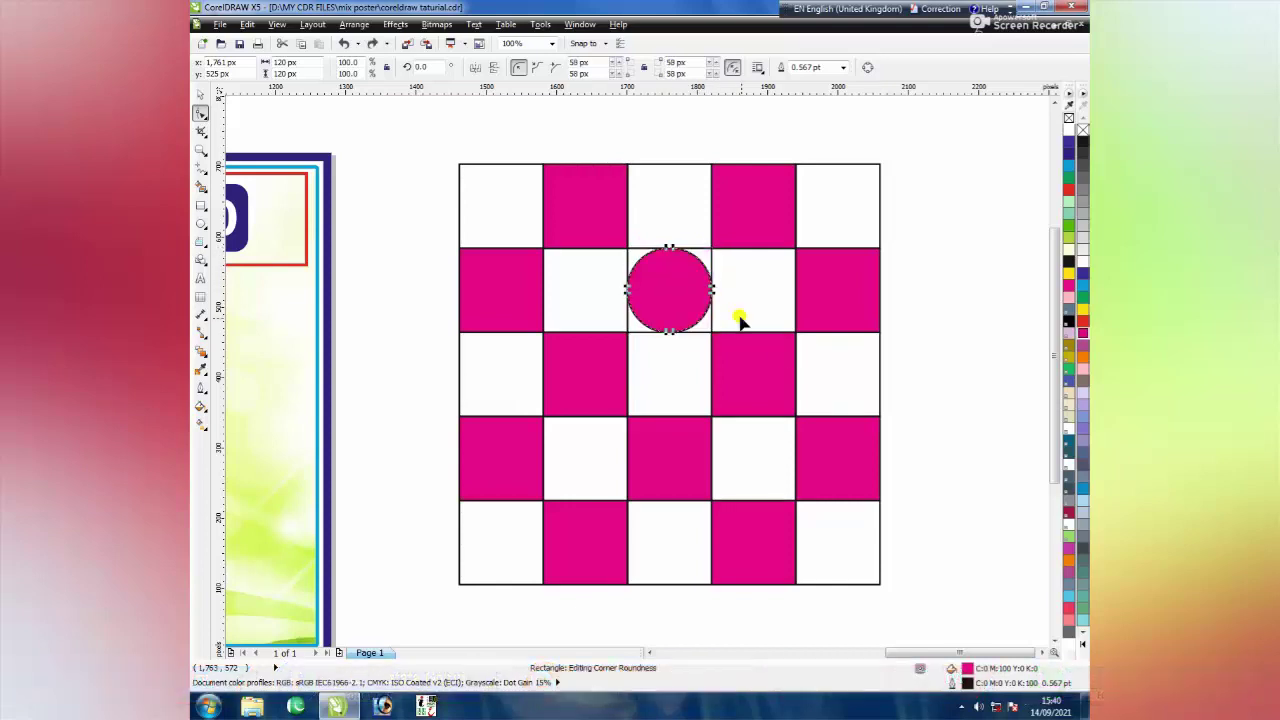
left_click(788, 340)
left_click_drag(792, 334, 750, 338)
left_click(678, 465)
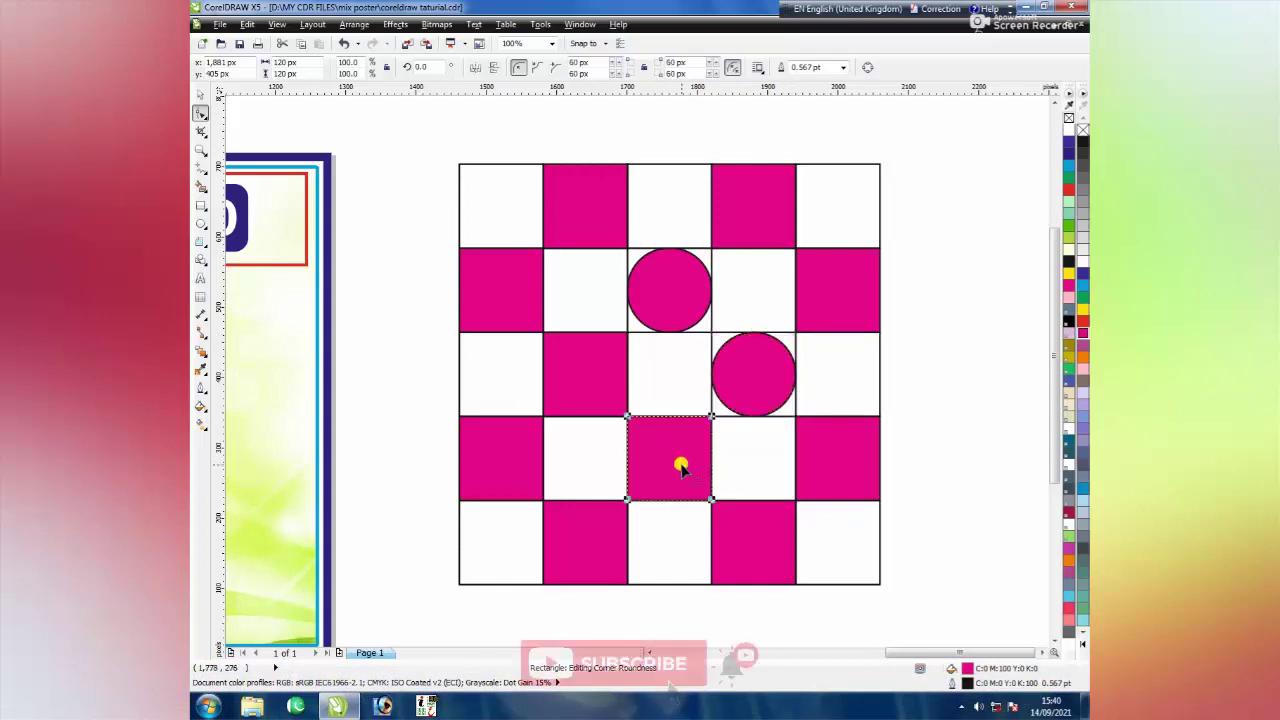
left_click_drag(710, 416, 654, 414)
left_click(612, 334)
left_click_drag(612, 334, 584, 334)
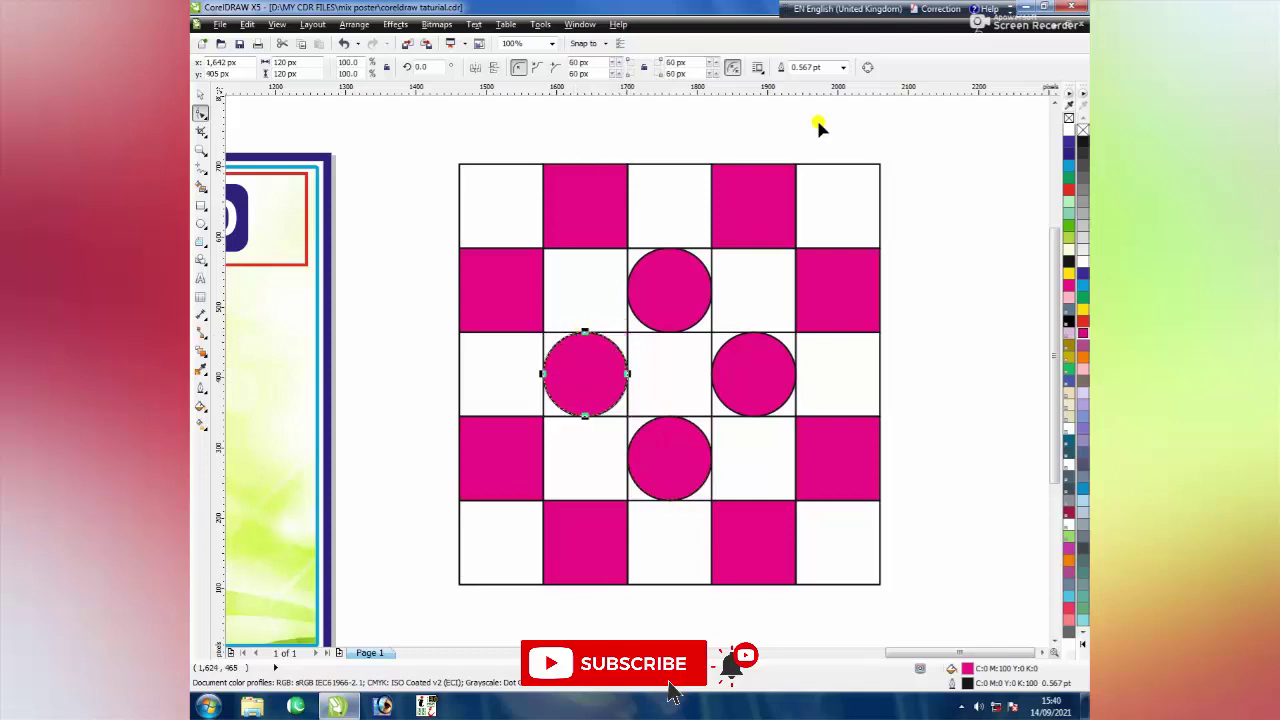
Delete the five white squares between the magenta circles: the centre one and the four diagonal to it
key("space")
left_click(728, 316)
key("Escape")
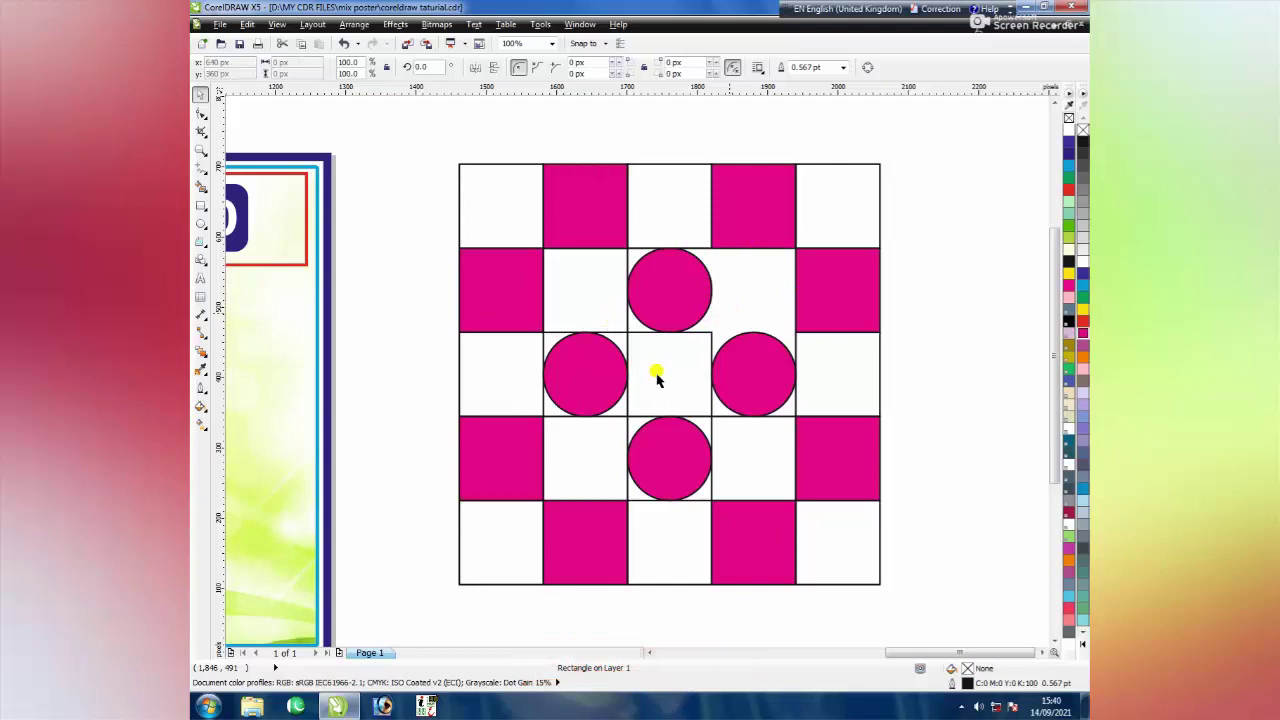
left_click(580, 289)
key("Escape")
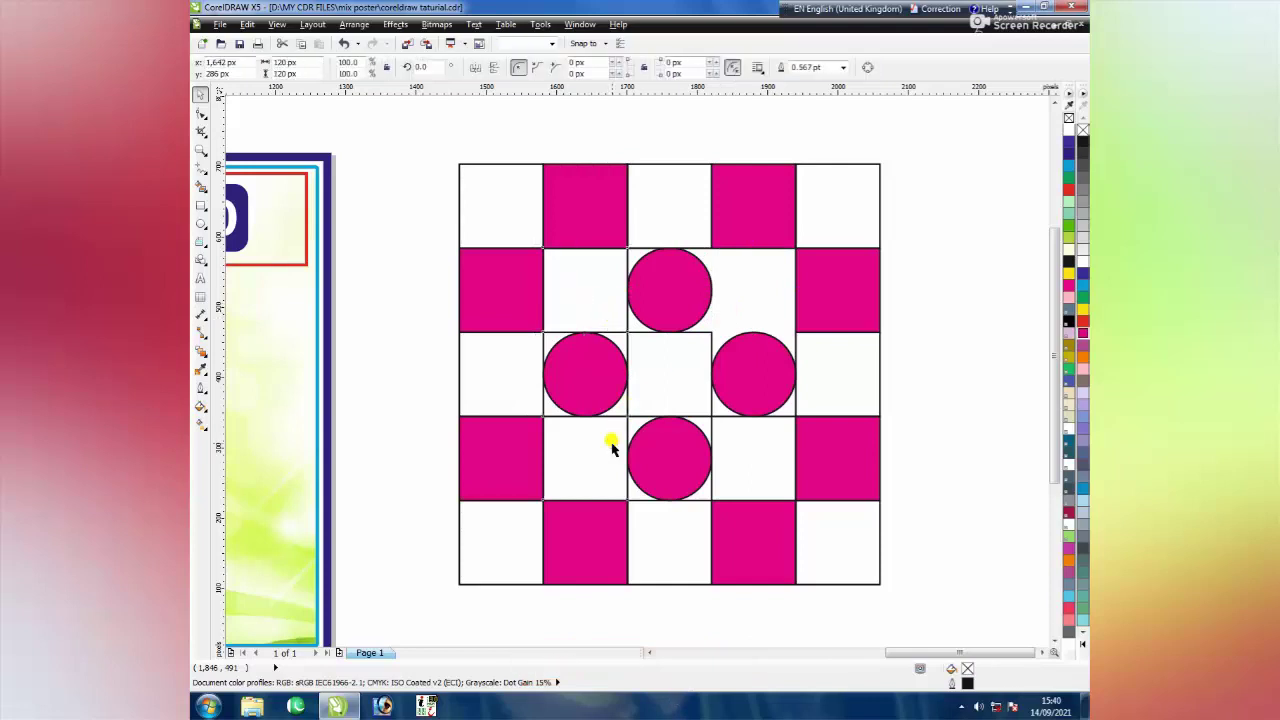
left_click(648, 400)
key("Escape")
left_click(748, 458)
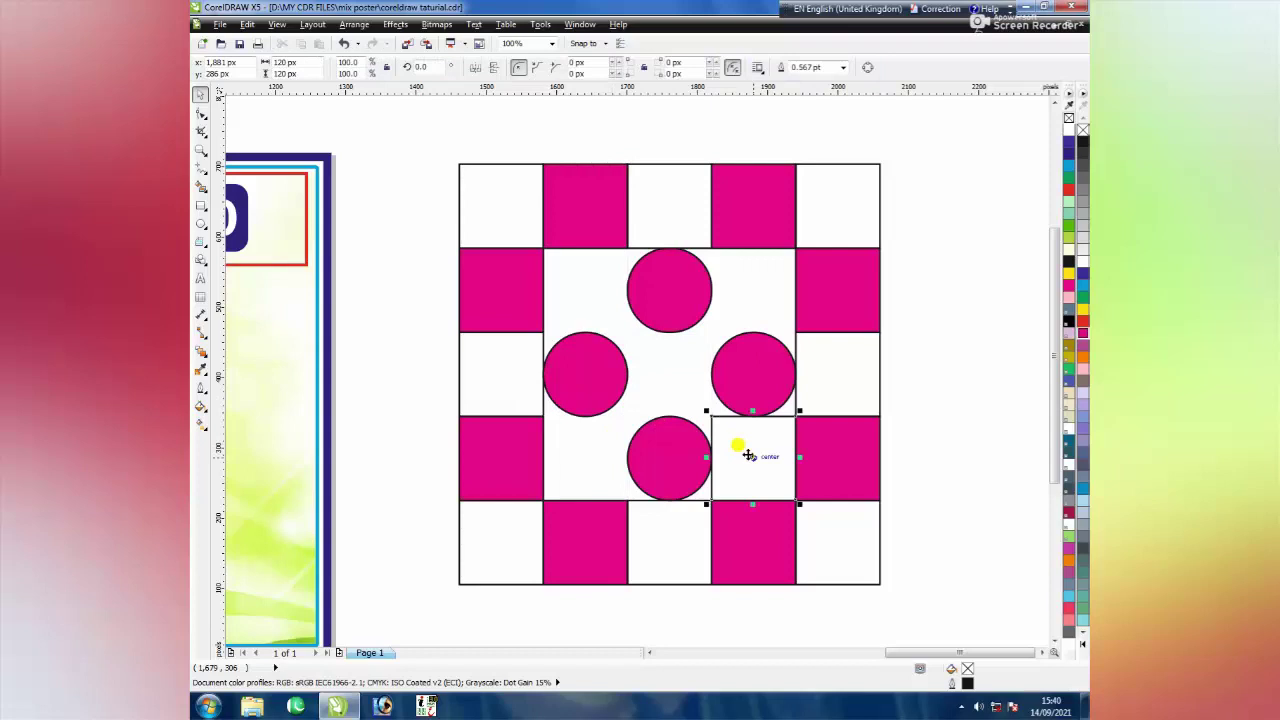
key("Escape")
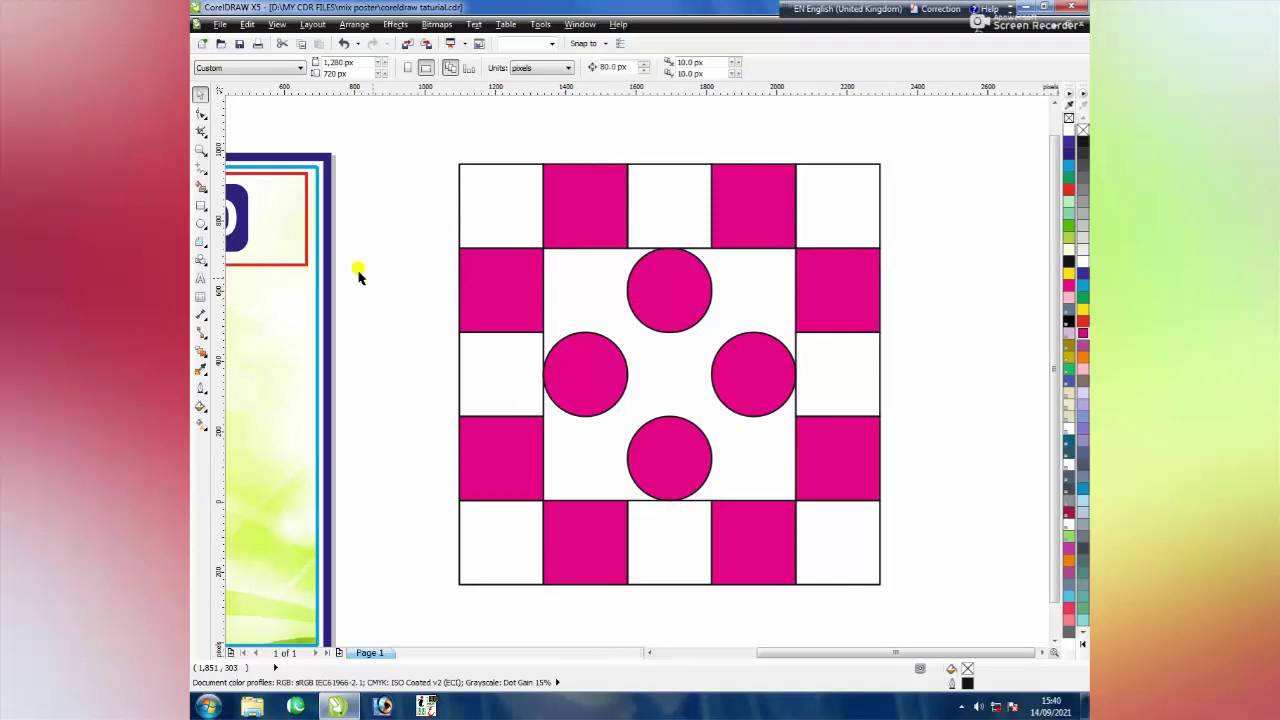
Delete the whole checkerboard and draw a new five-by-five graph paper grid about 626 px square beside the page
key("F3")
left_click_drag(832, 228, 556, 512)
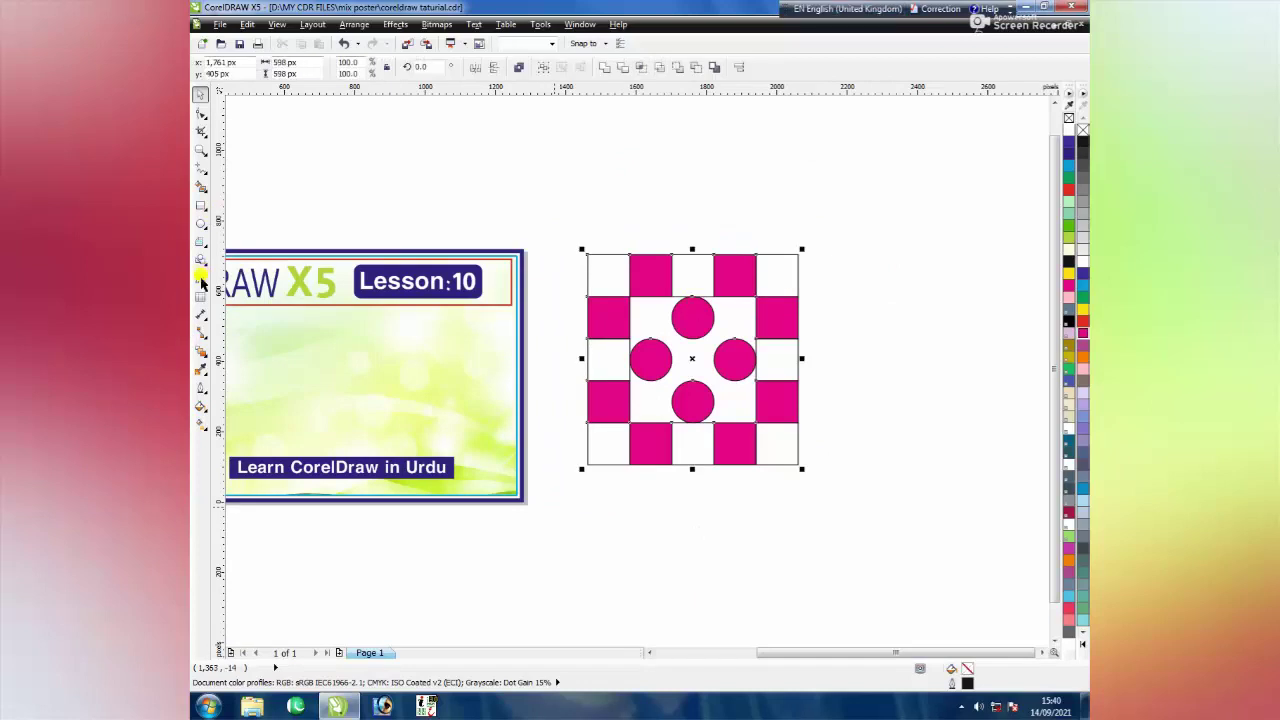
key("Delete")
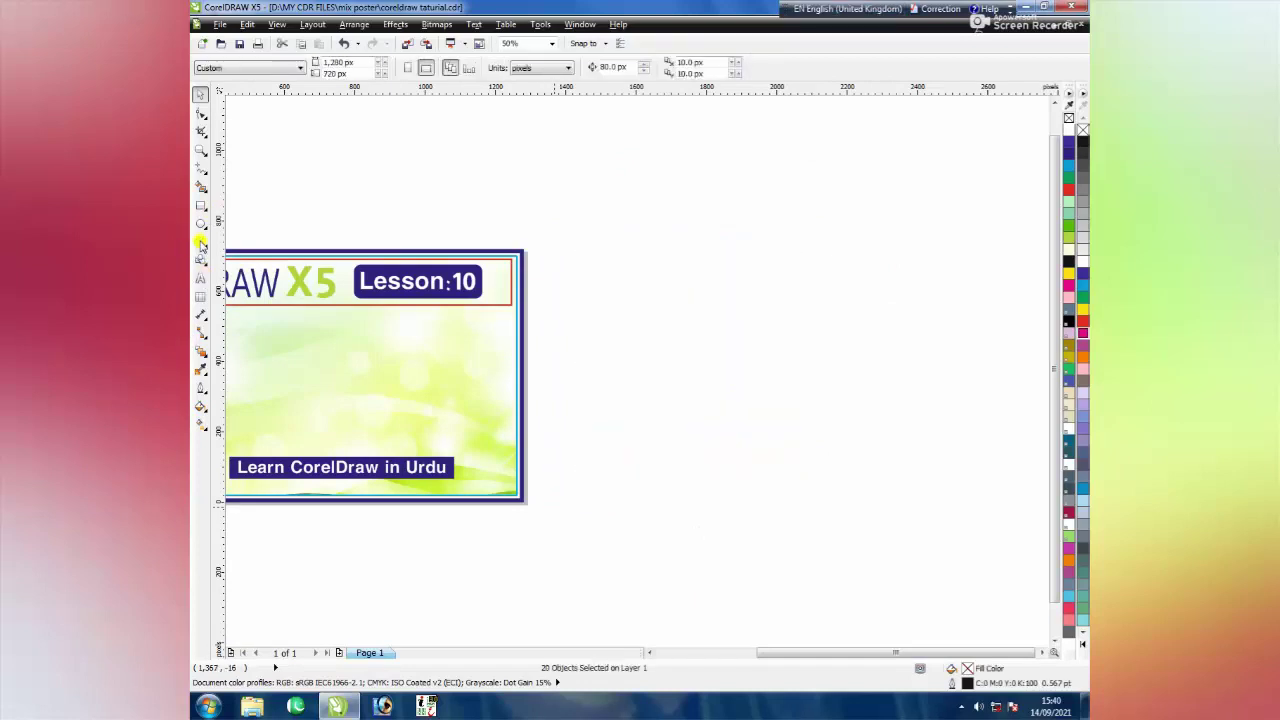
left_click(200, 243)
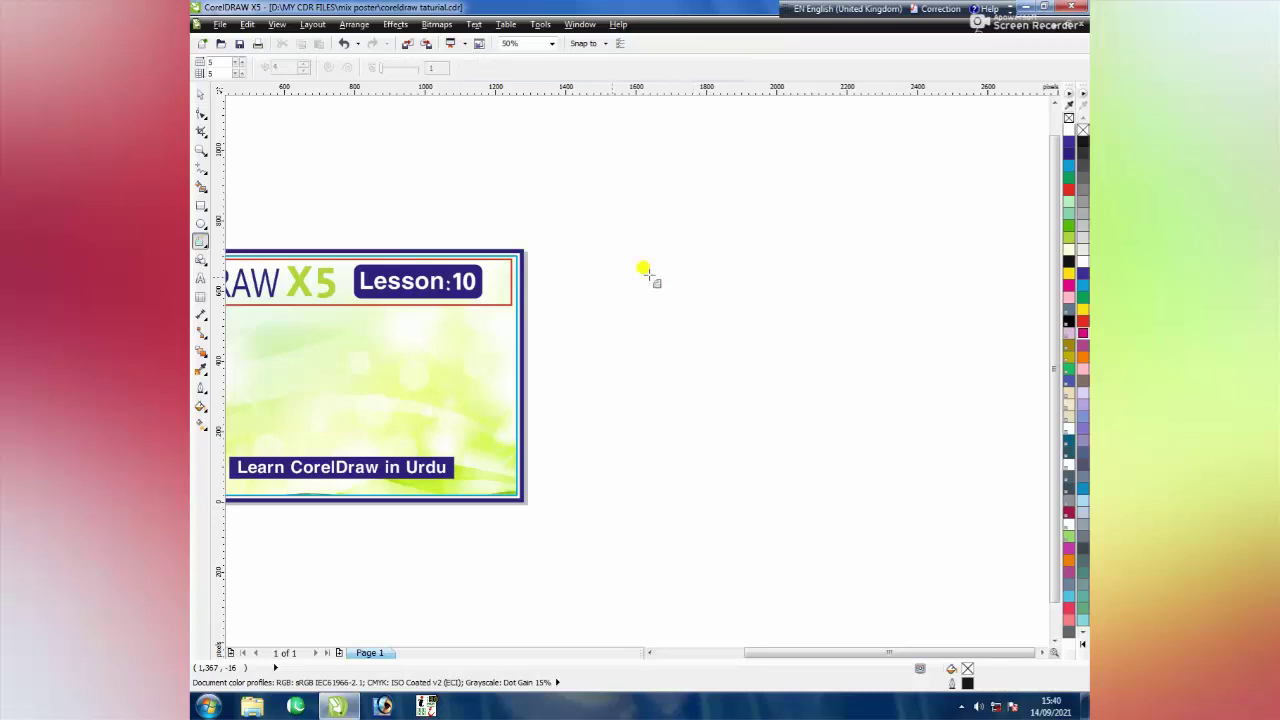
left_click_drag(602, 264, 816, 457)
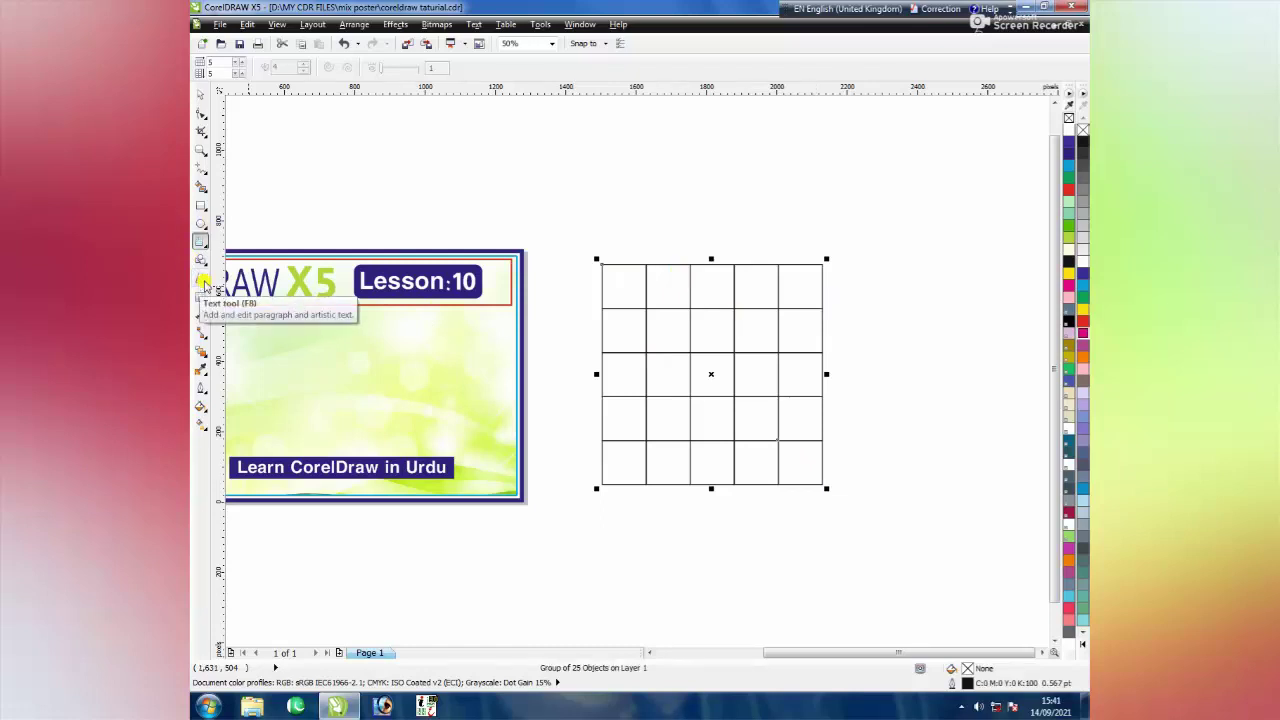
Add artistic text beside the grid listing the numbers 1 to 9, each on its own line
left_click(199, 280)
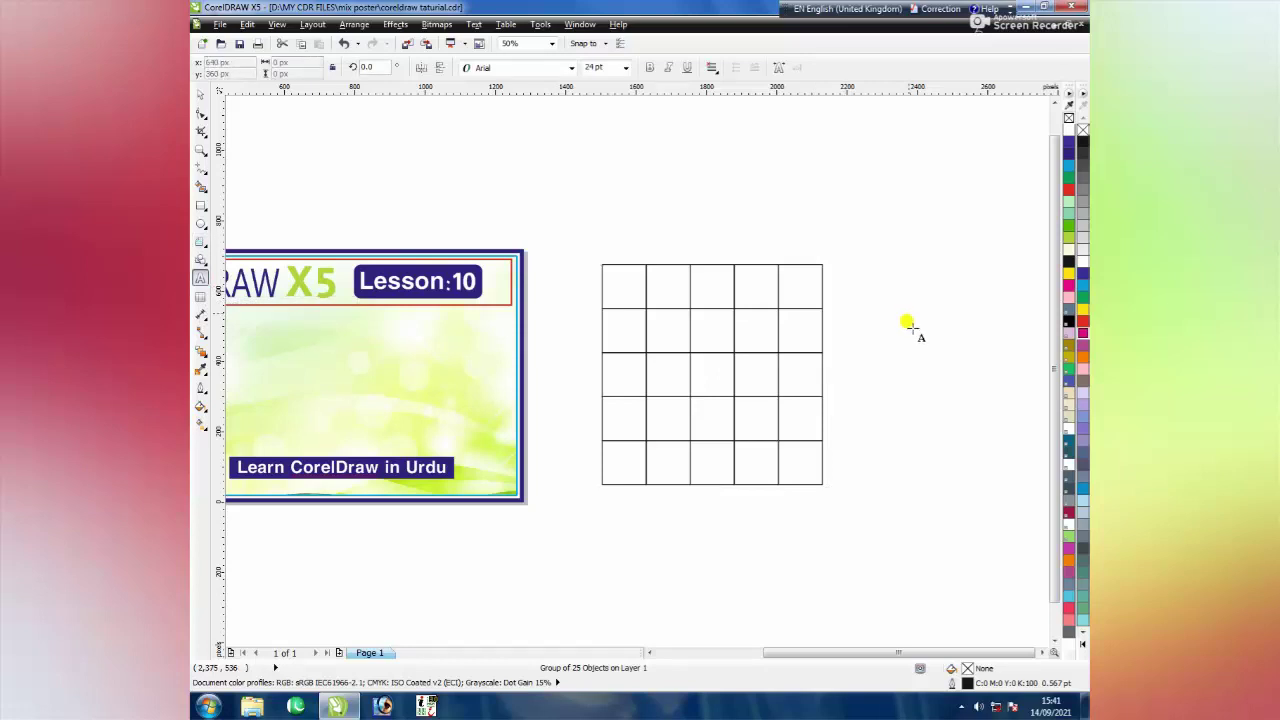
left_click(911, 300)
type("1")
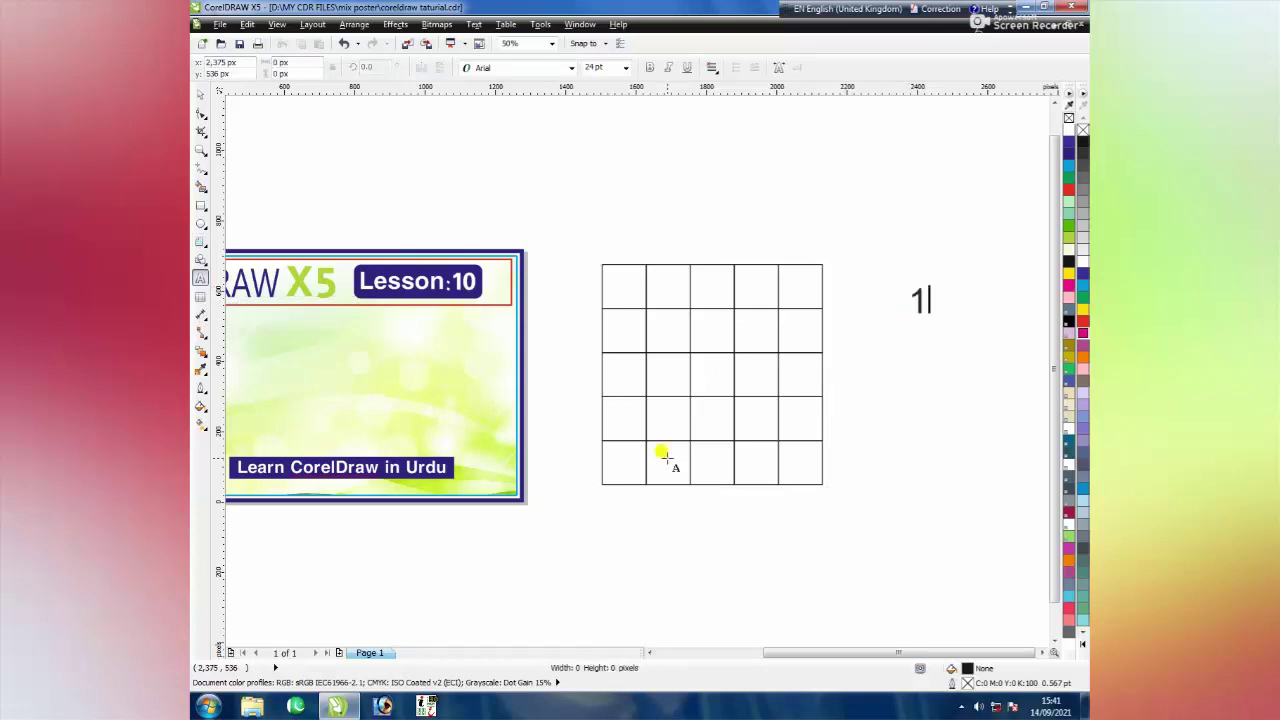
key("Return")
type("2")
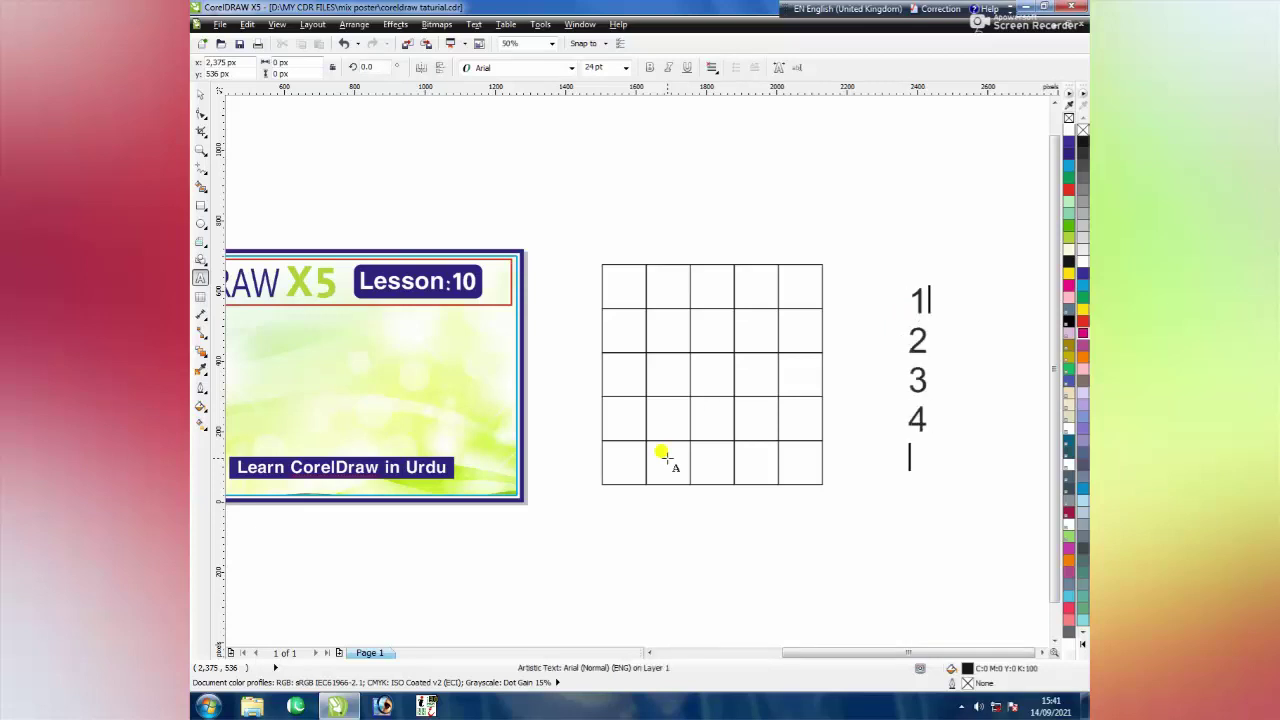
type("6")
key("Return")
type("98")
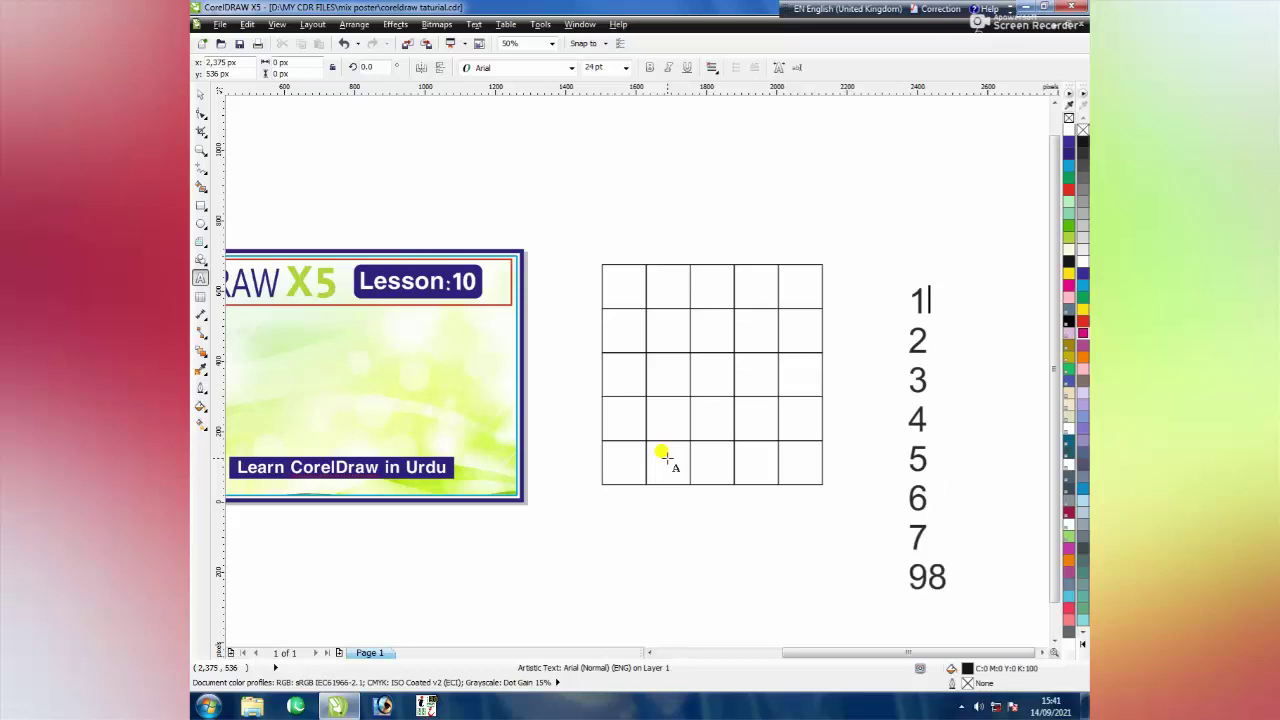
key("BackSpace")
key("BackSpace")
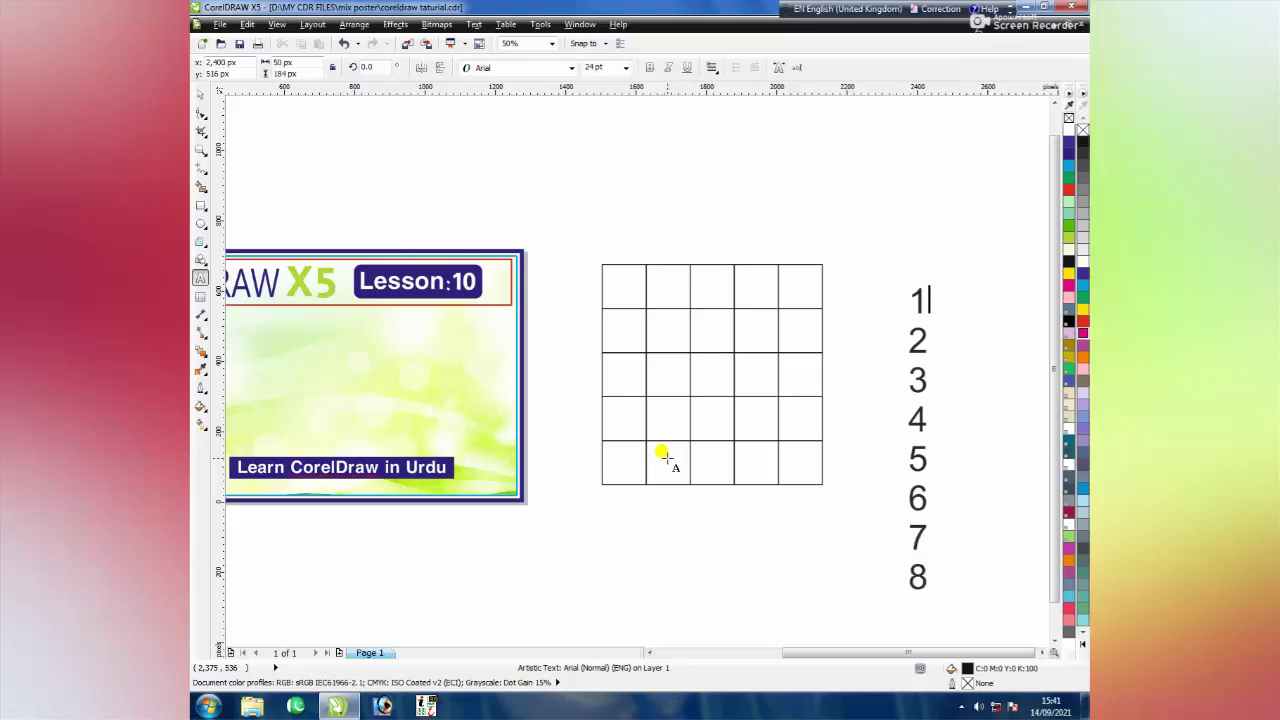
key("Return")
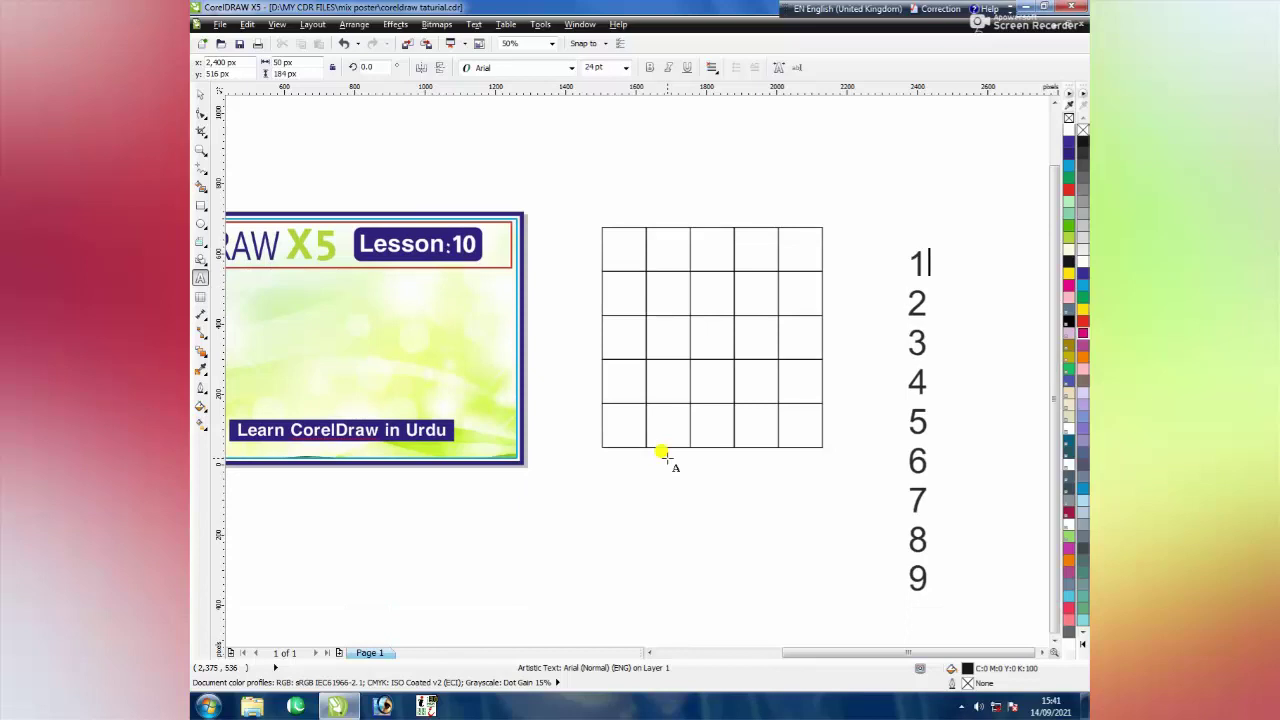
Move the column of numbers up and scale it down to about 16.65 pt so it sits beside the grid
left_click(199, 103)
left_click(916, 420)
left_click_drag(916, 420, 917, 377)
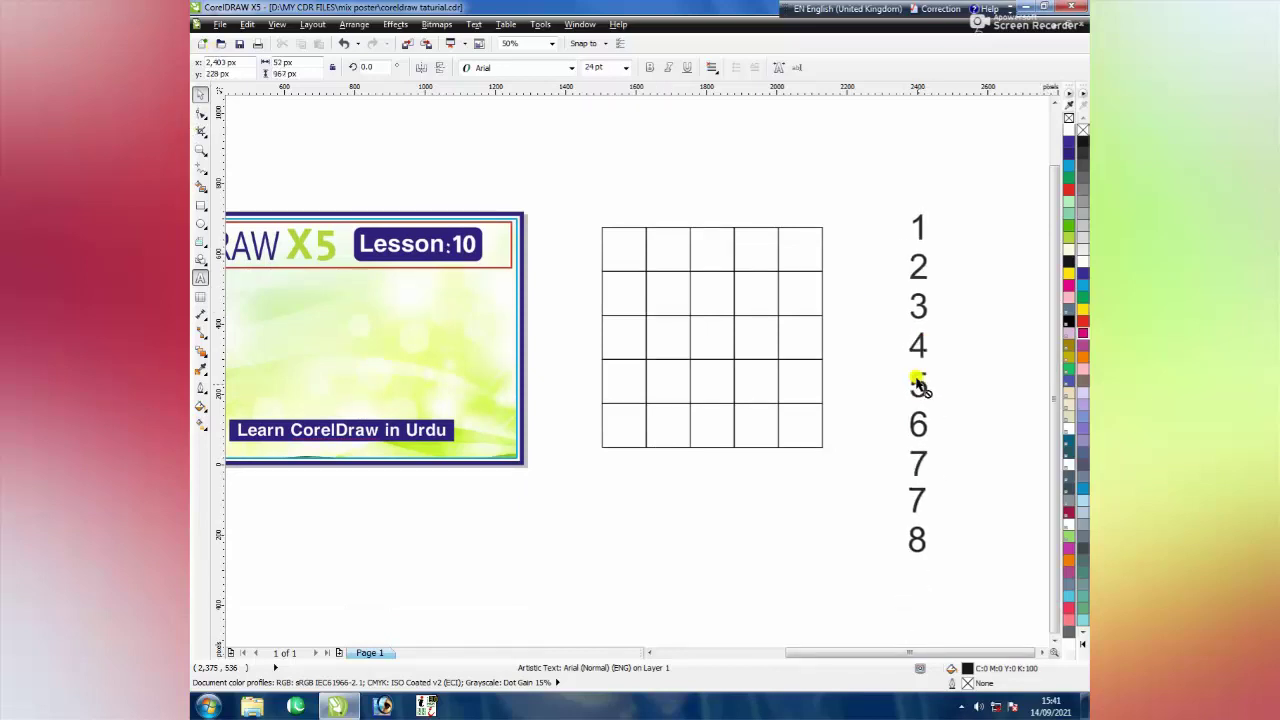
left_click_drag(937, 551, 893, 400)
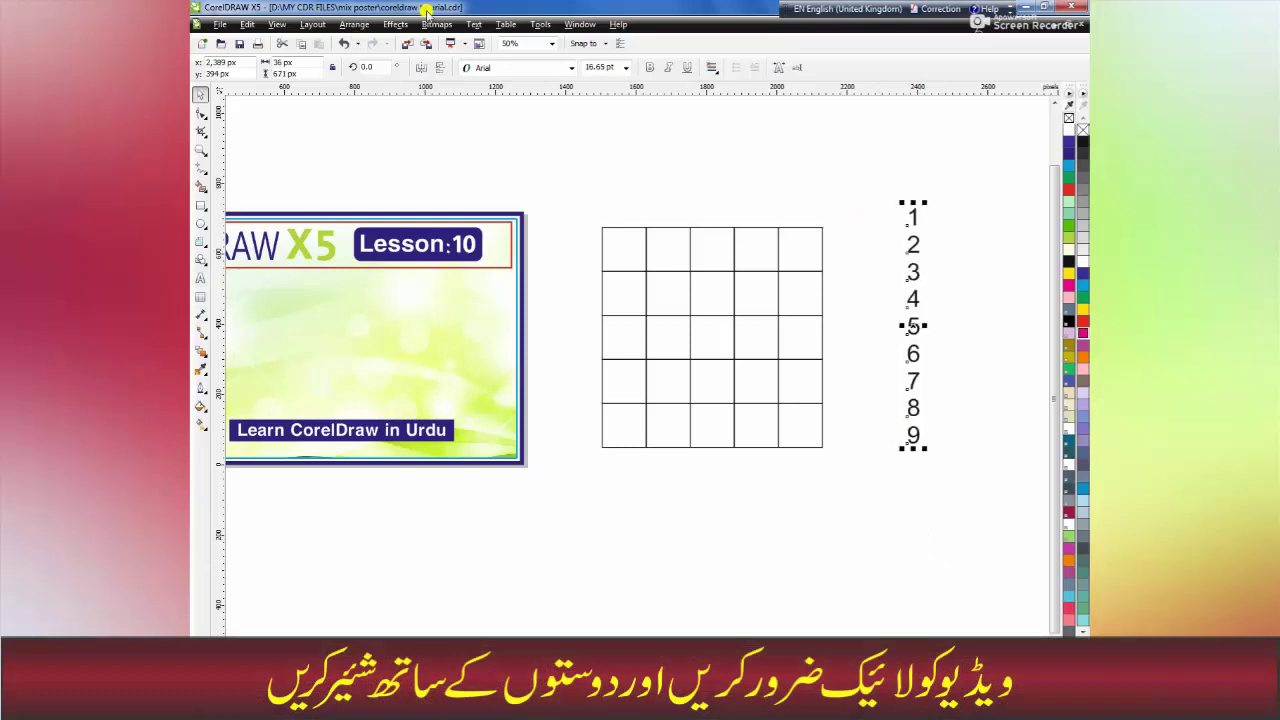
Break the artistic text apart so that each number from 1 to 9 is a separate object
left_click(352, 25)
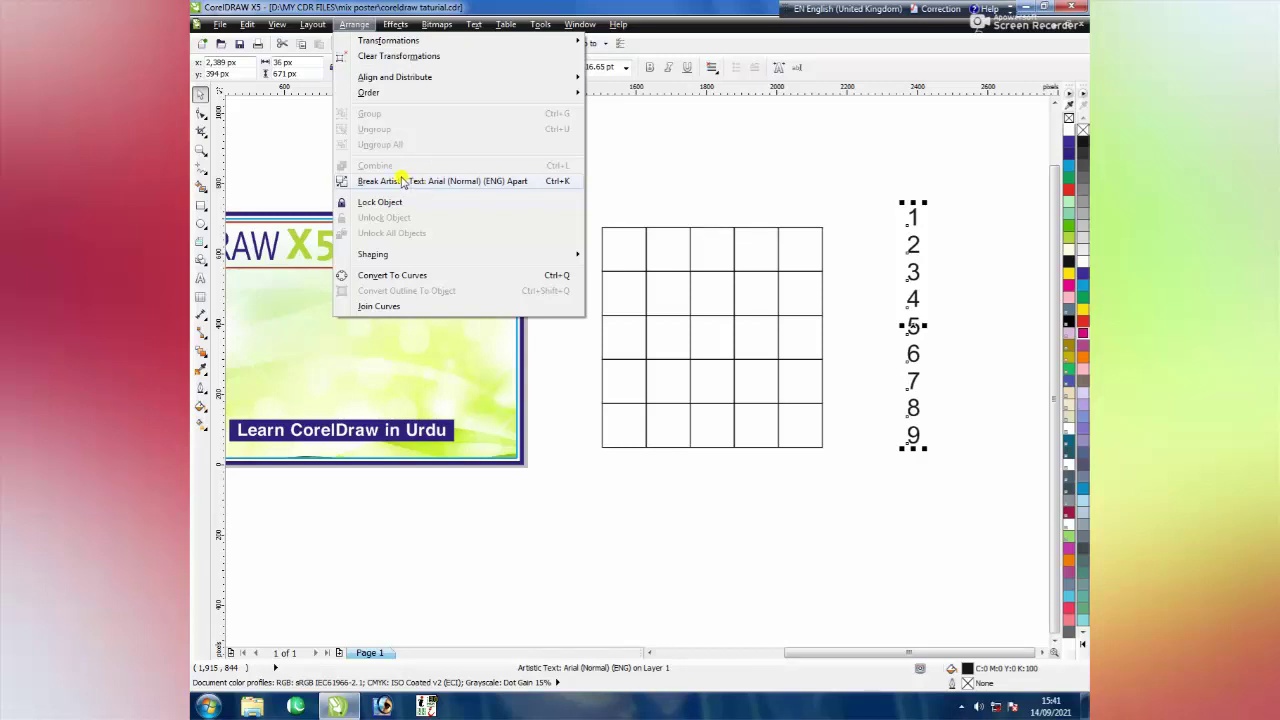
left_click(401, 181)
Try moving the separate numbers 1 and 2 out of the column, and undo the moves
left_click(912, 216)
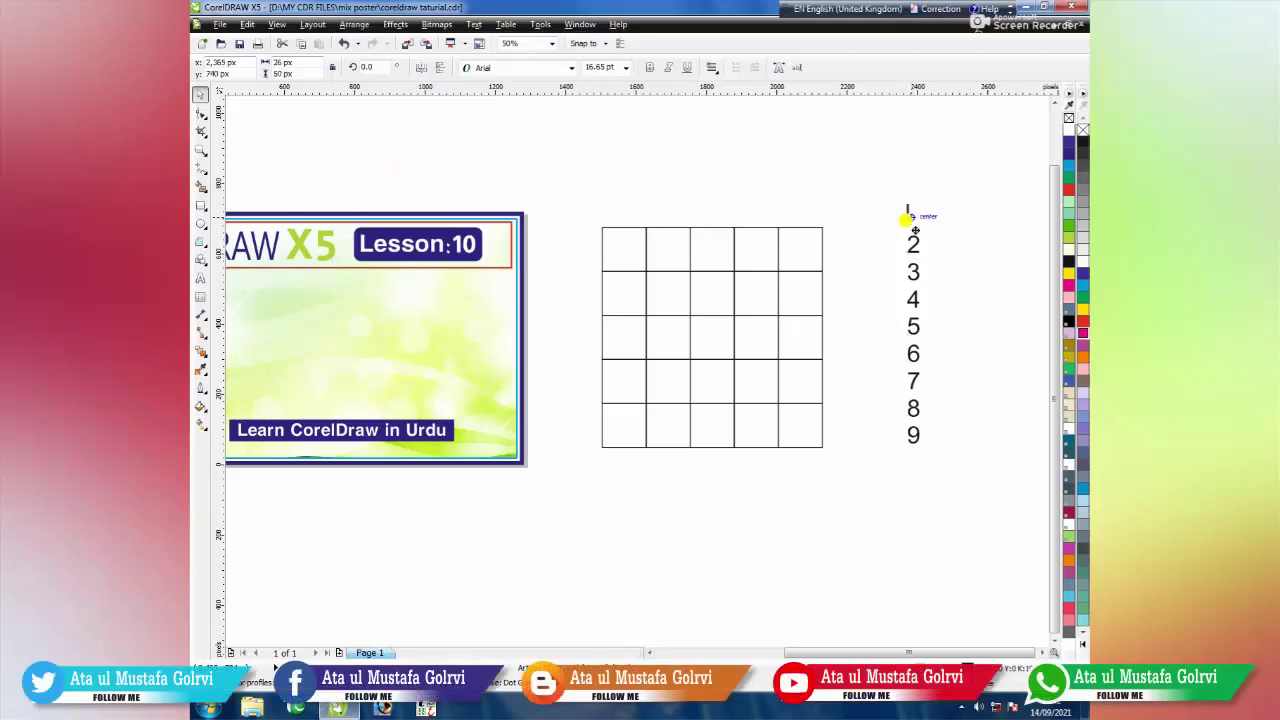
left_click_drag(913, 246, 929, 251)
key("ctrl+z")
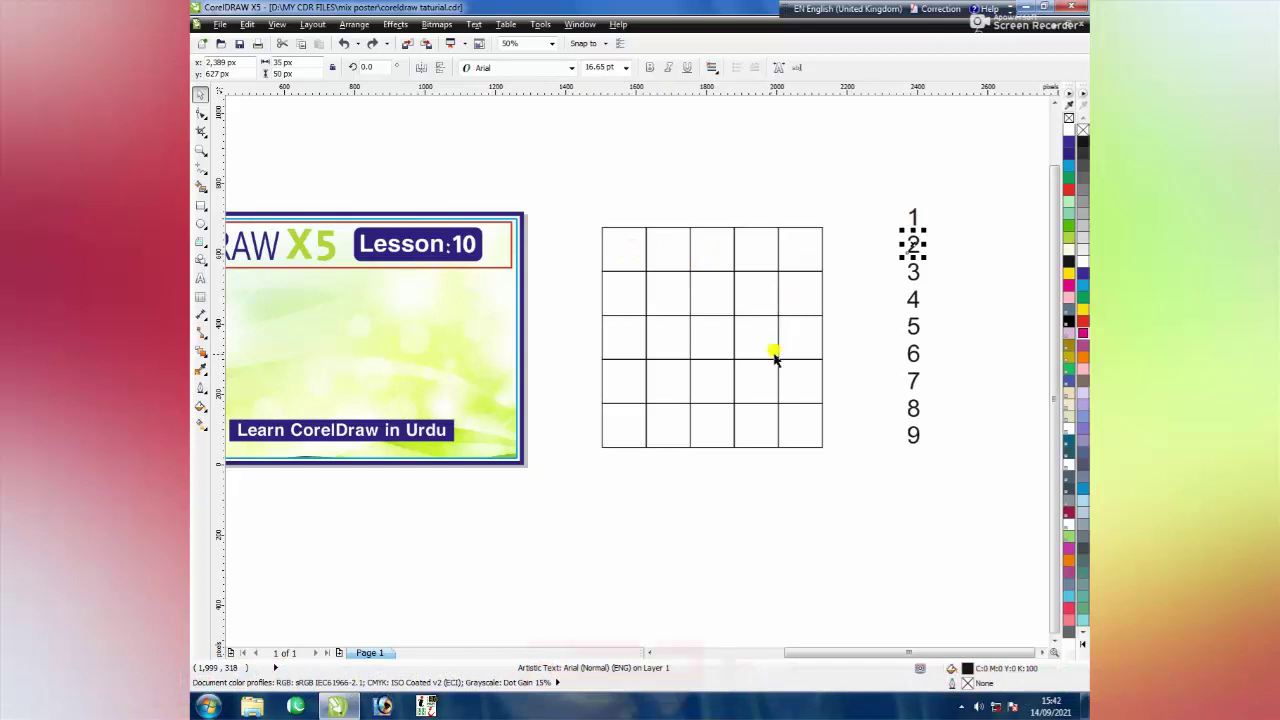
Select the five-by-five grid of squares beside the page
left_click(666, 289)
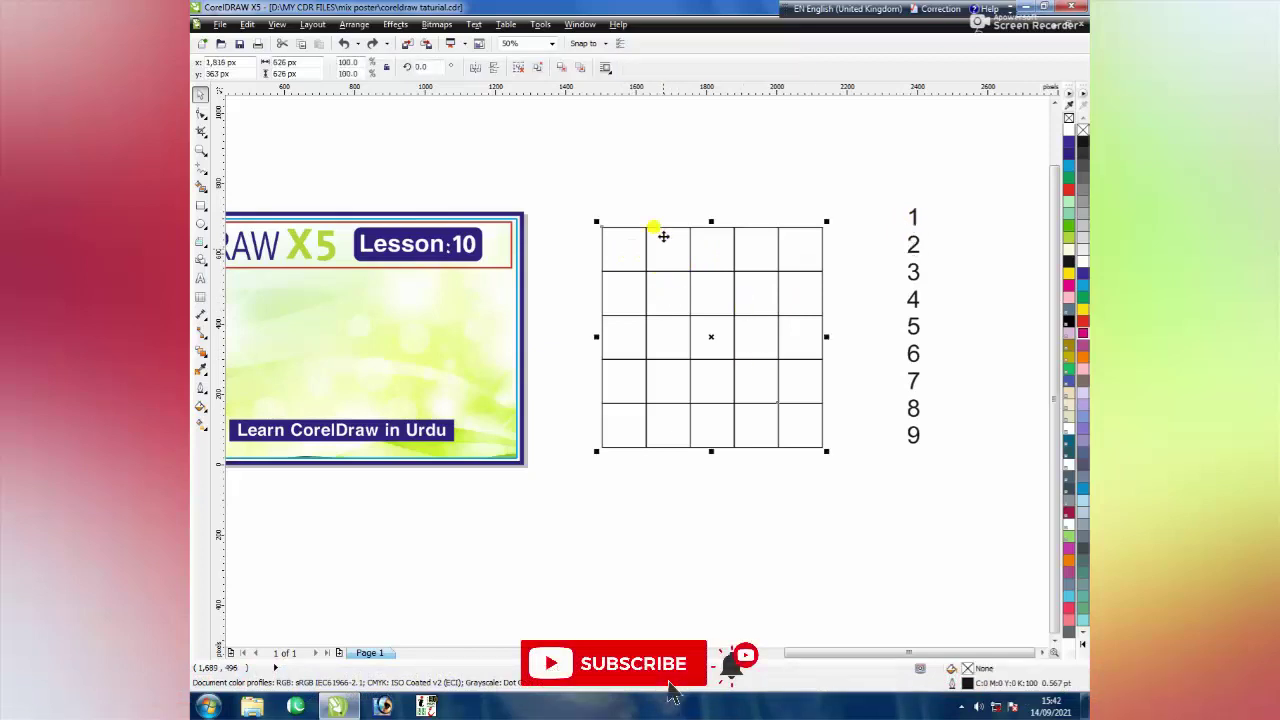